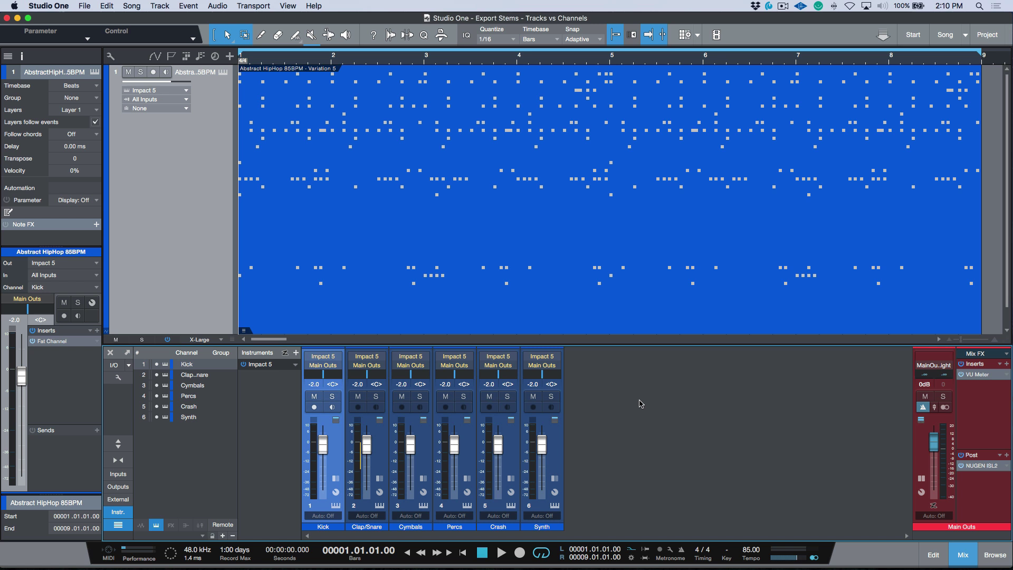
Compare the Export Stems sources in Tracks and Channels modes, then cancel without exporting.
{"action": "left_click", "coordinate": [139, 7]}
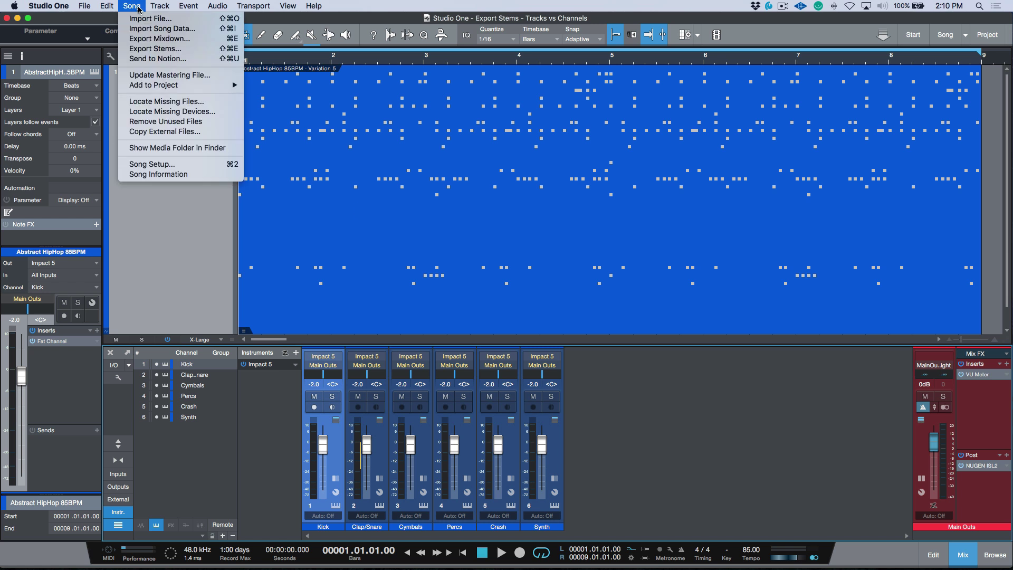
{"action": "left_click", "coordinate": [142, 50]}
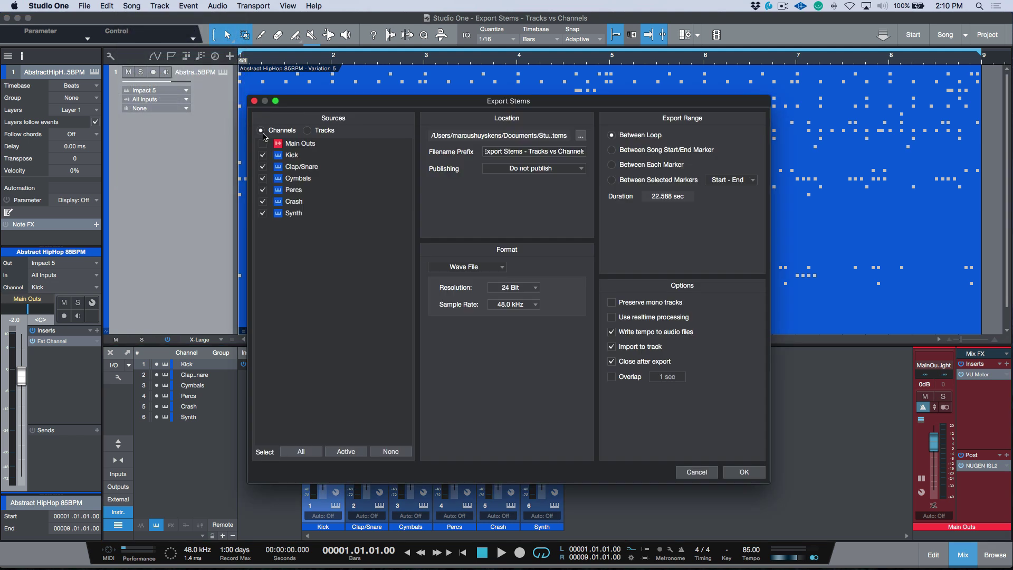
{"action": "left_click", "coordinate": [308, 131]}
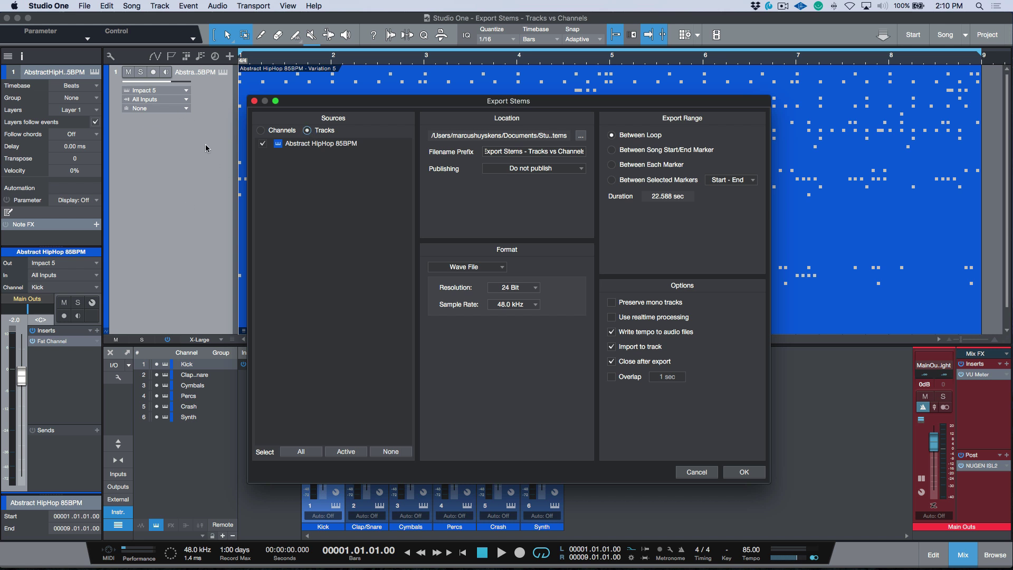
{"action": "left_click", "coordinate": [261, 131]}
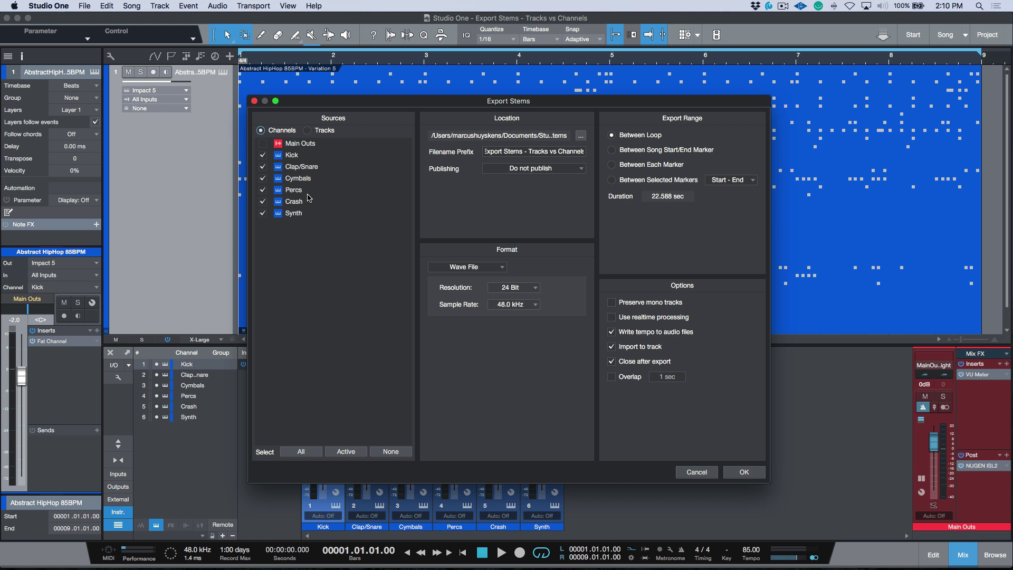
{"action": "left_click", "coordinate": [697, 472]}
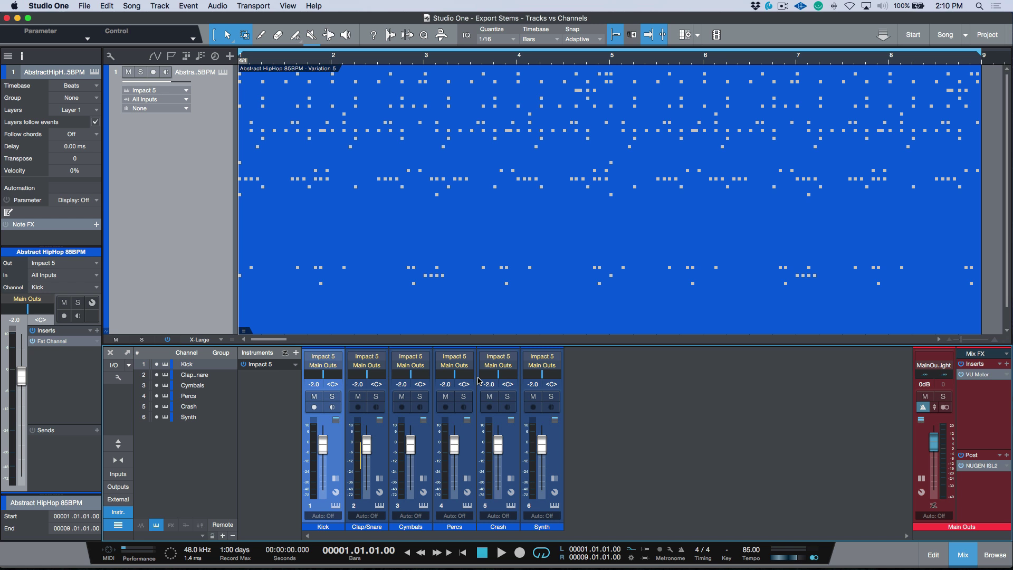
Reduce the drum track from X-Large to Normal height and briefly view the Impact XT instrument.
{"action": "key", "text": "alt+w"}
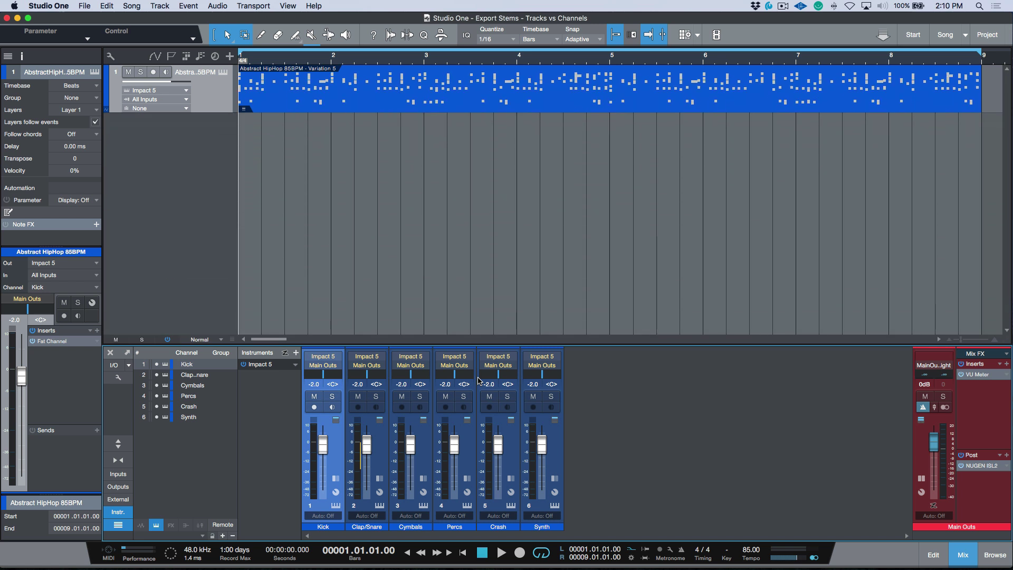
{"action": "left_click", "coordinate": [223, 73]}
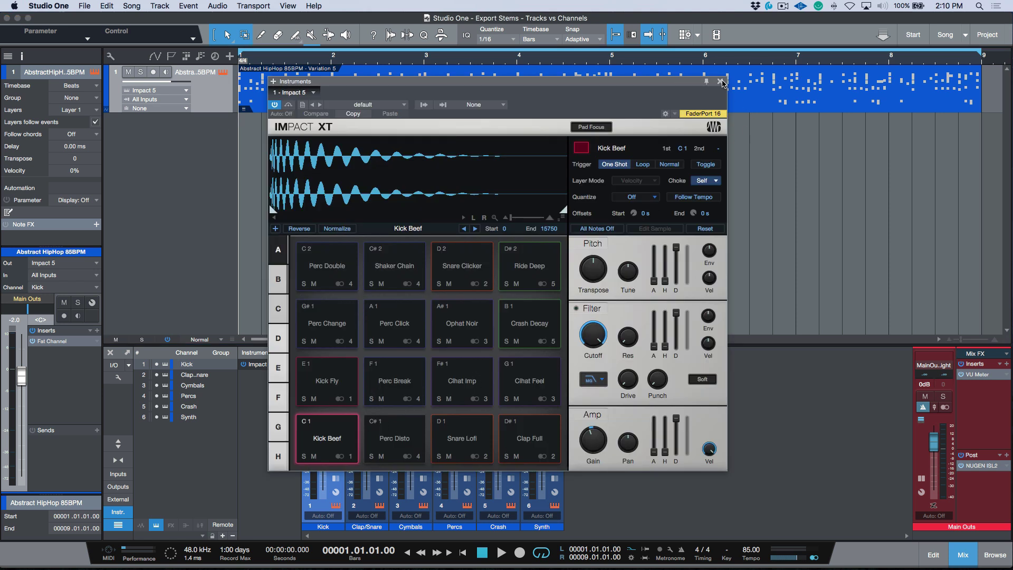
{"action": "left_click", "coordinate": [721, 82]}
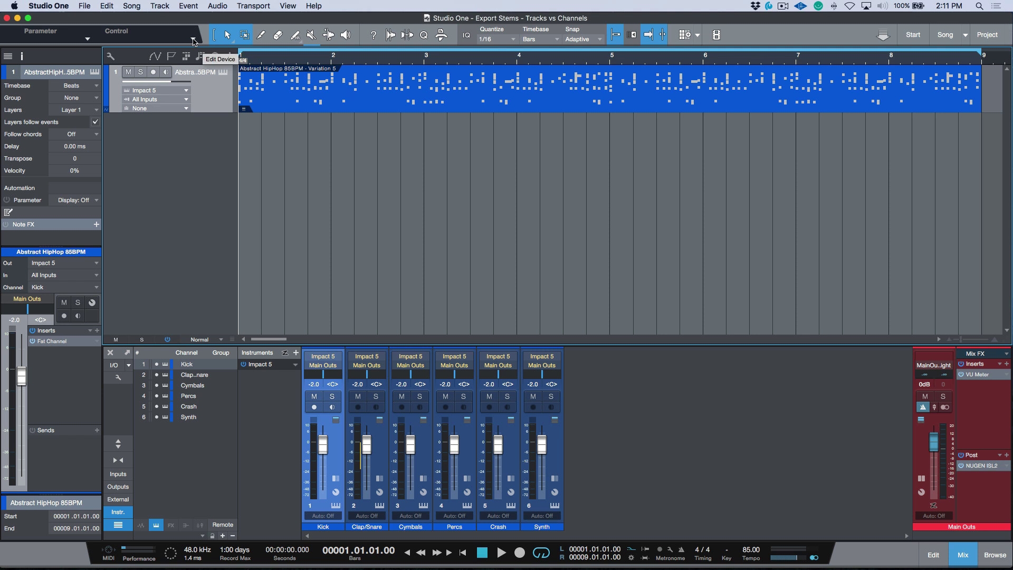
{"action": "left_click", "coordinate": [132, 7]}
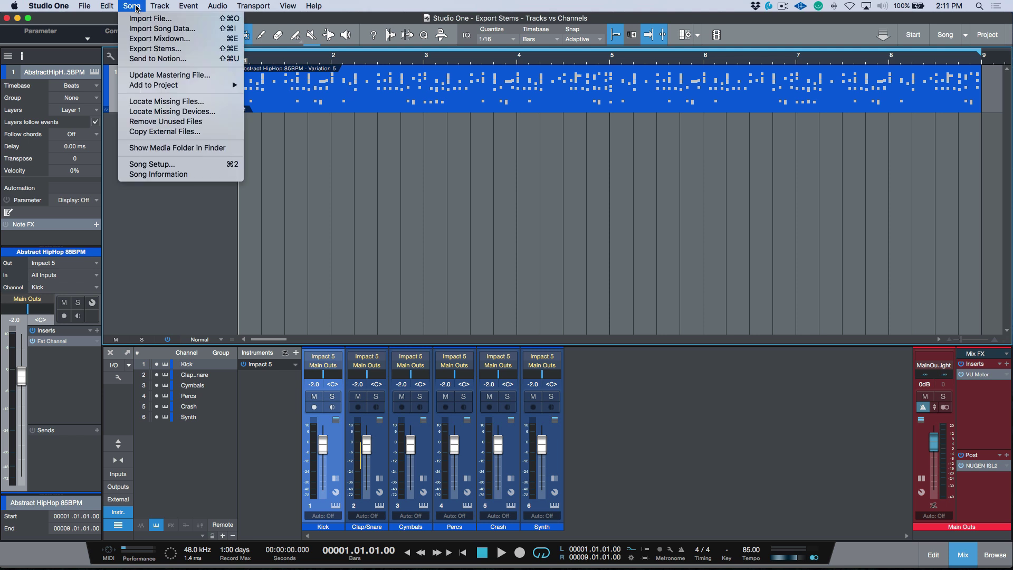
{"action": "left_click", "coordinate": [141, 49]}
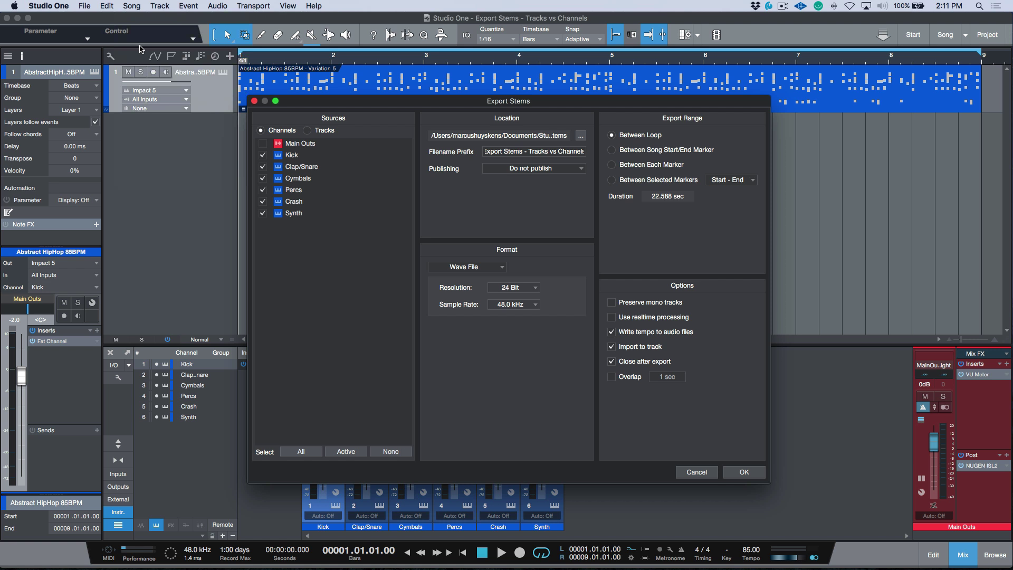
{"action": "left_click", "coordinate": [308, 131]}
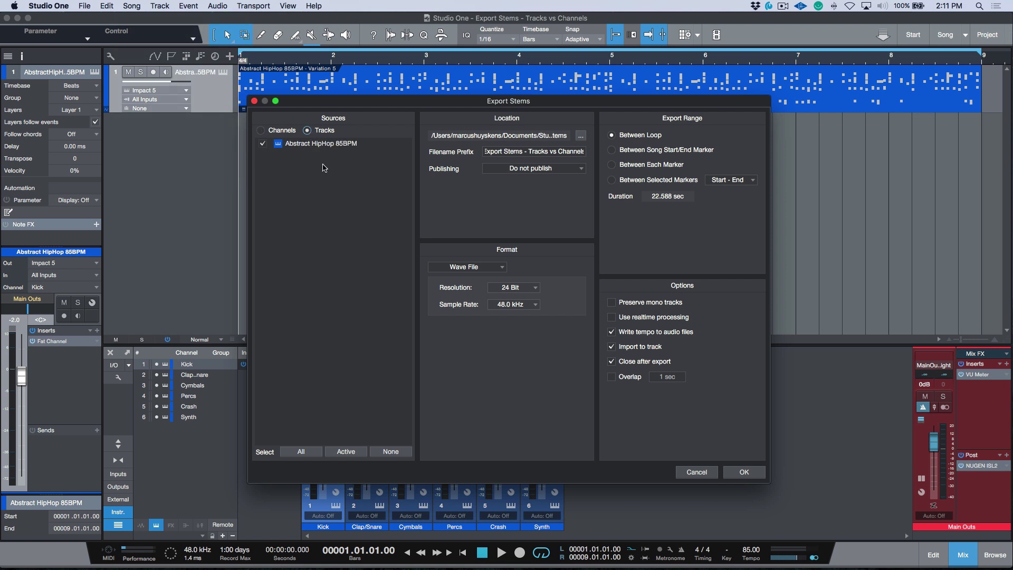
{"action": "left_click", "coordinate": [261, 130]}
{"action": "left_click", "coordinate": [696, 472]}
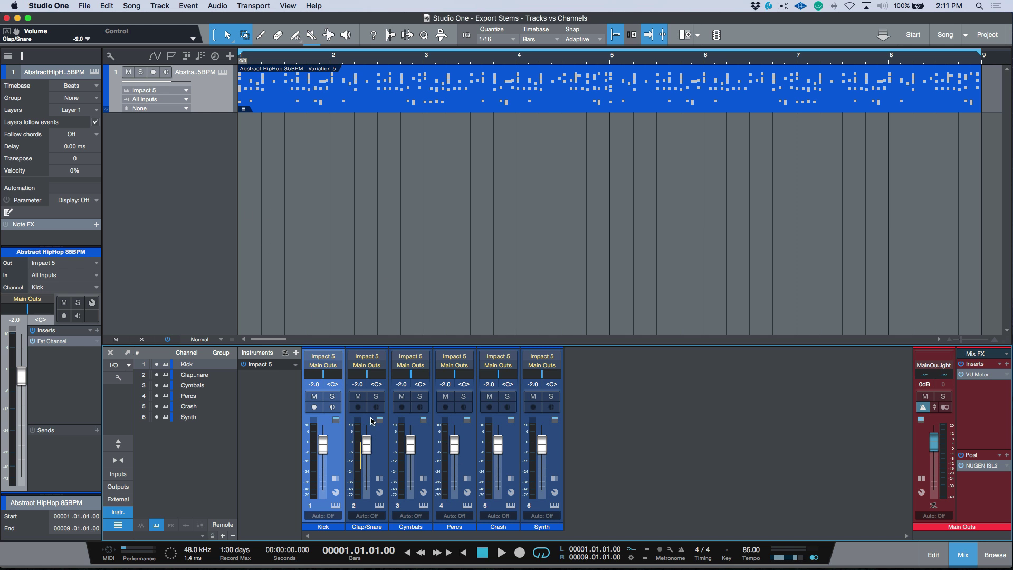
Add Volume automation tracks for the Clap/Snare, Cymbals and Percs channels.
{"action": "left_click_drag", "start_coordinate": [16, 33], "coordinate": [159, 136]}
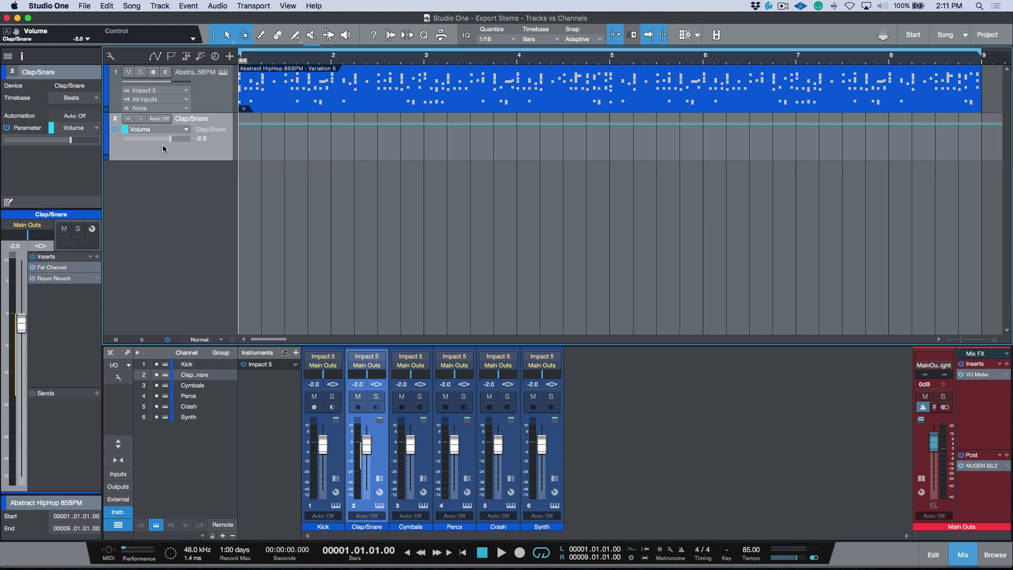
{"action": "left_click", "coordinate": [412, 488]}
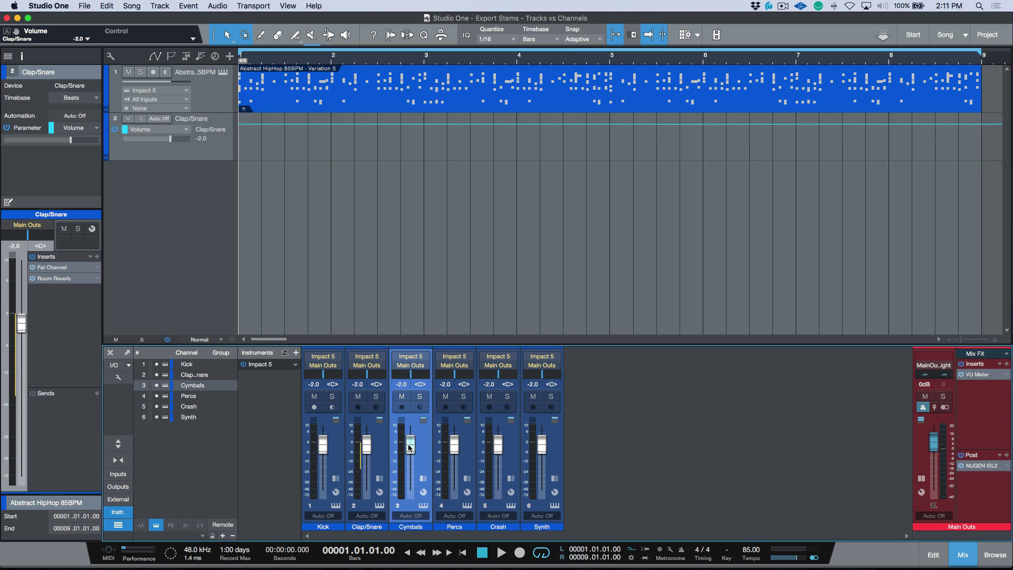
{"action": "left_click_drag", "start_coordinate": [22, 40], "coordinate": [170, 209]}
{"action": "left_click", "coordinate": [465, 453]}
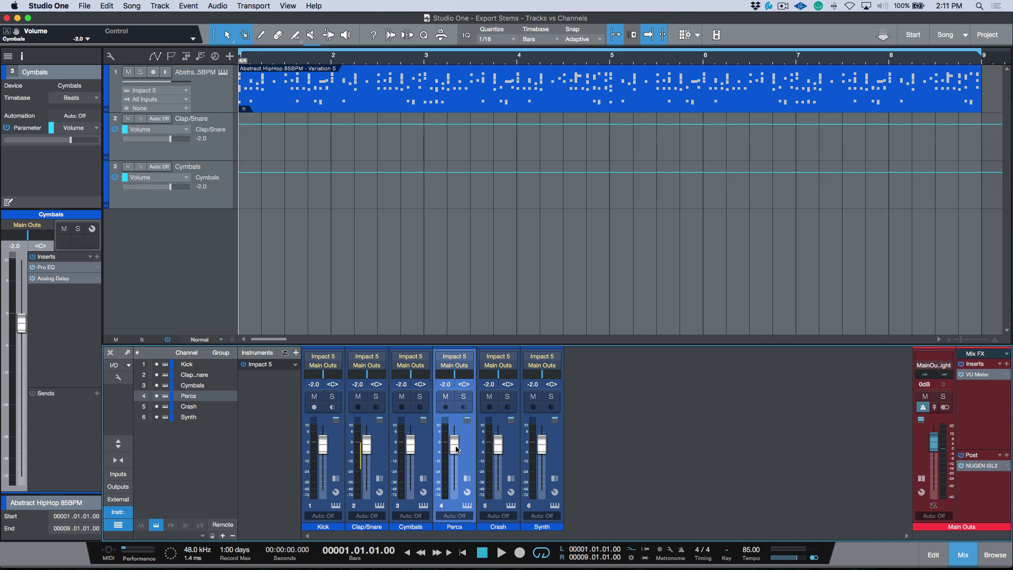
{"action": "left_click_drag", "start_coordinate": [17, 33], "coordinate": [136, 247]}
Lower the Clap/Snare volume to -13.9, then undo it back to -2.0.
{"action": "left_click", "coordinate": [208, 194]}
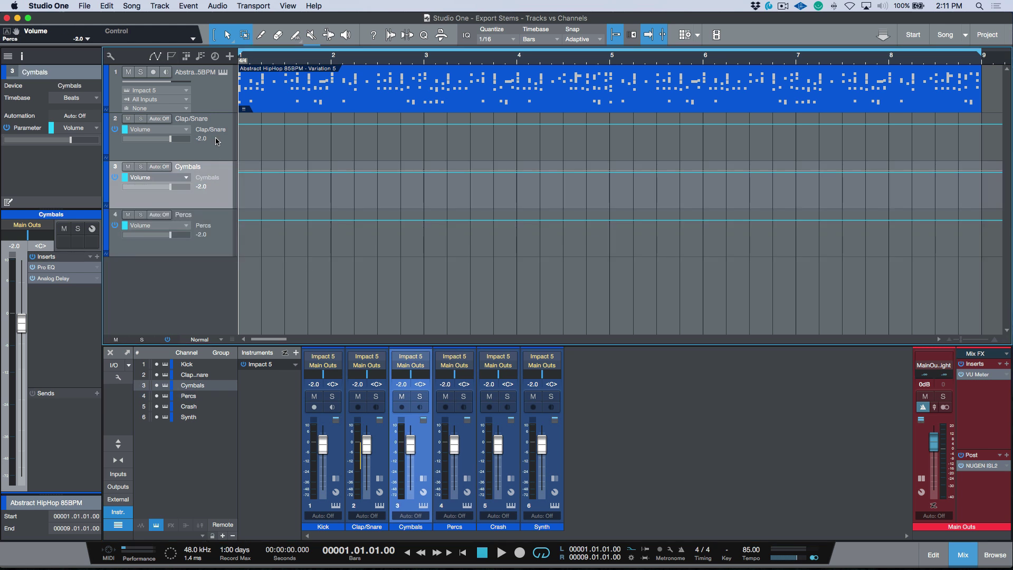
{"action": "left_click", "coordinate": [217, 141]}
{"action": "left_click_drag", "start_coordinate": [170, 139], "coordinate": [155, 143]}
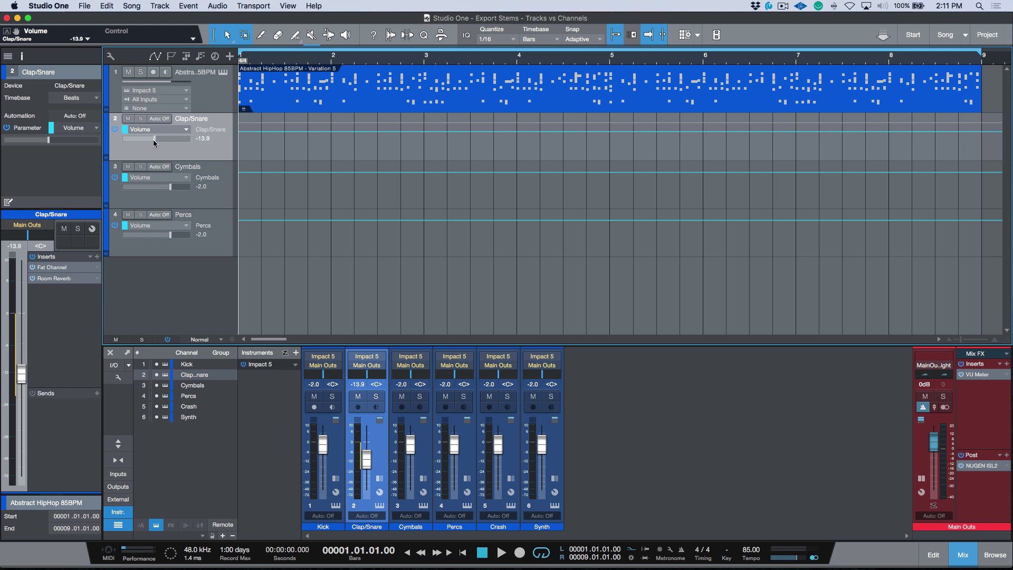
{"action": "key", "text": "super+z"}
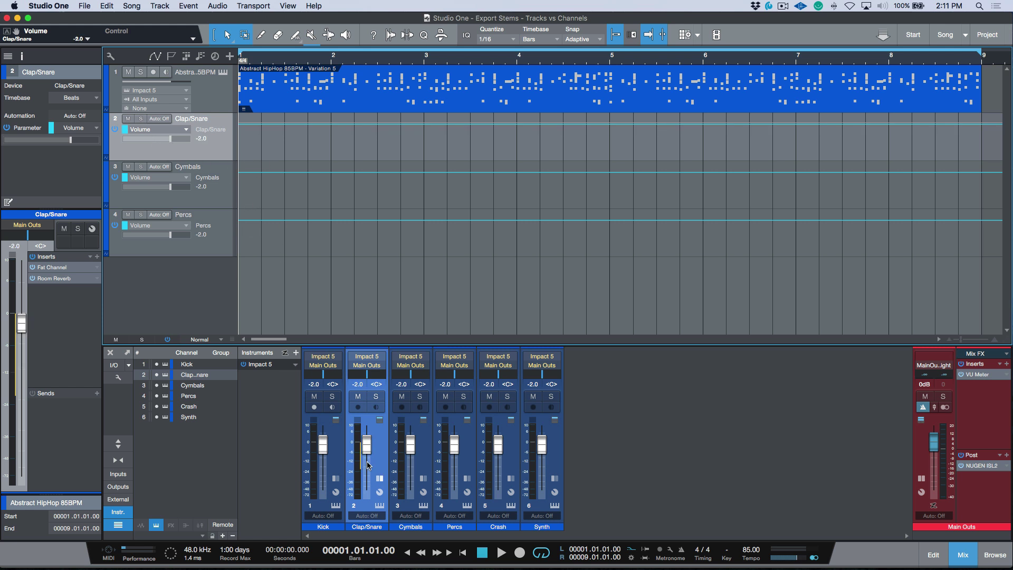
{"action": "left_click", "coordinate": [130, 6]}
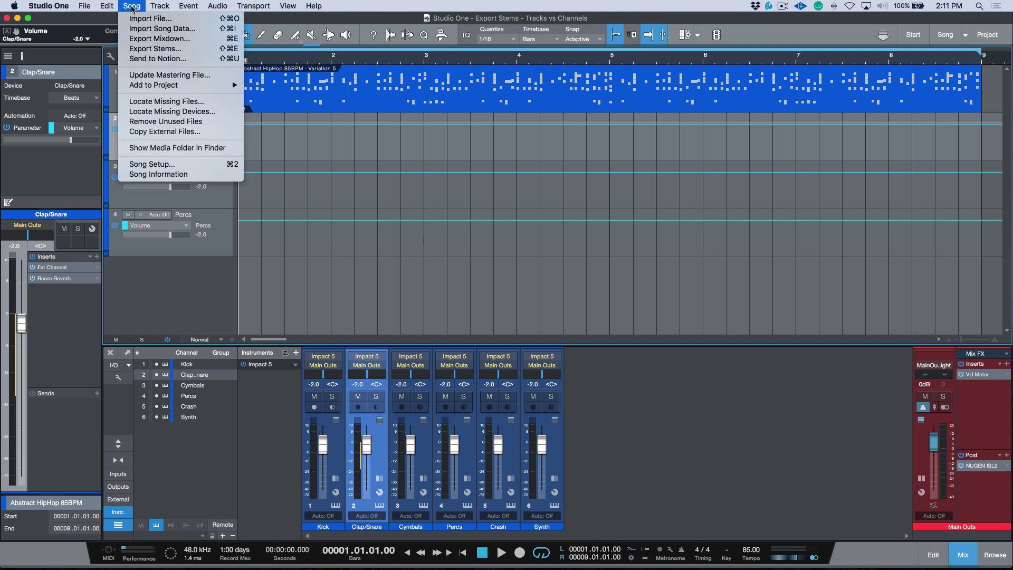
Preview Export Stems in Tracks mode, cancel, then remove the three volume automation tracks.
{"action": "left_click", "coordinate": [133, 48]}
{"action": "left_click", "coordinate": [307, 130]}
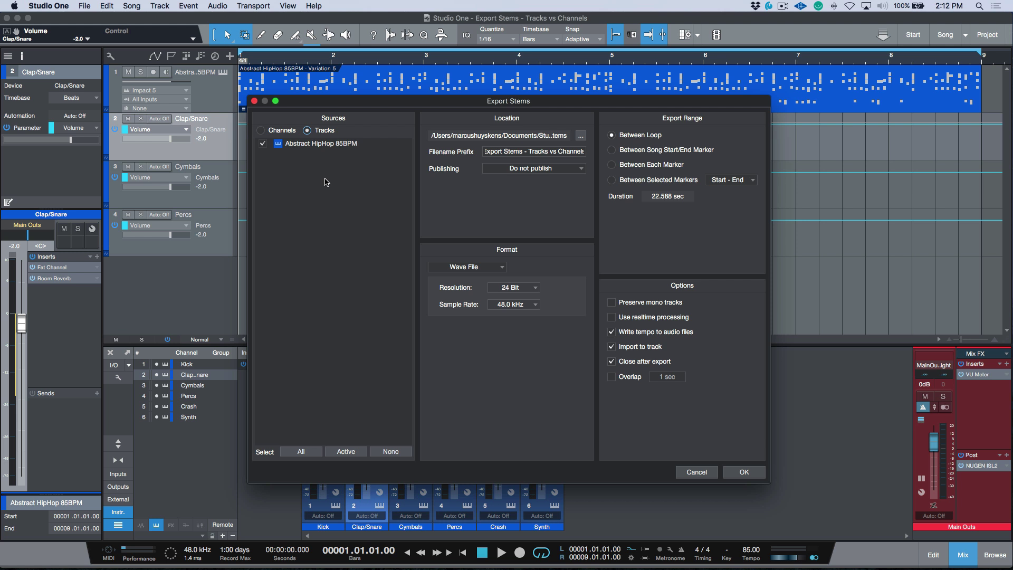
{"action": "left_click", "coordinate": [700, 472]}
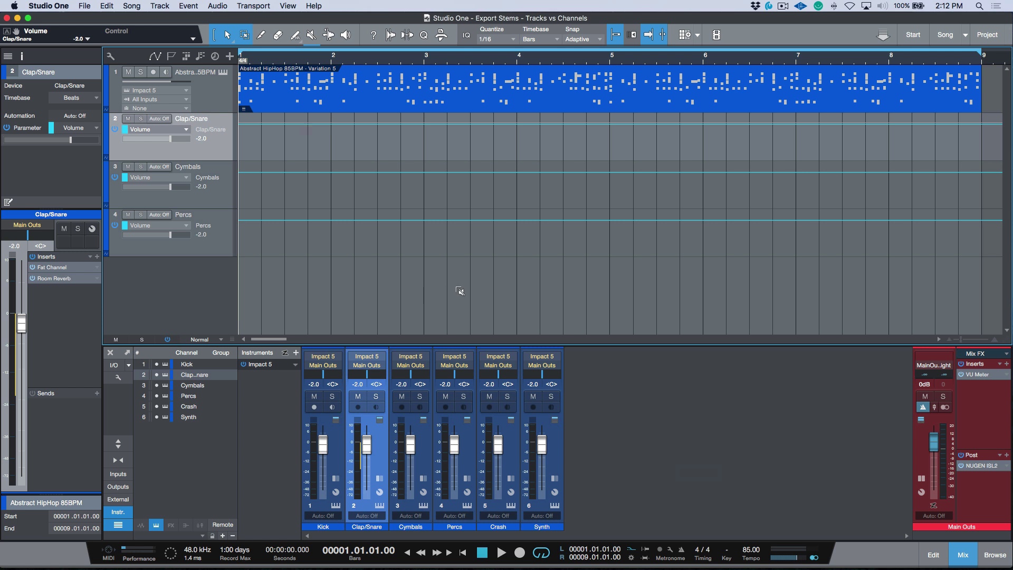
{"action": "key", "text": "ctrl+z"}
{"action": "key", "text": "ctrl+z"}
{"action": "key", "text": "ctrl+z"}
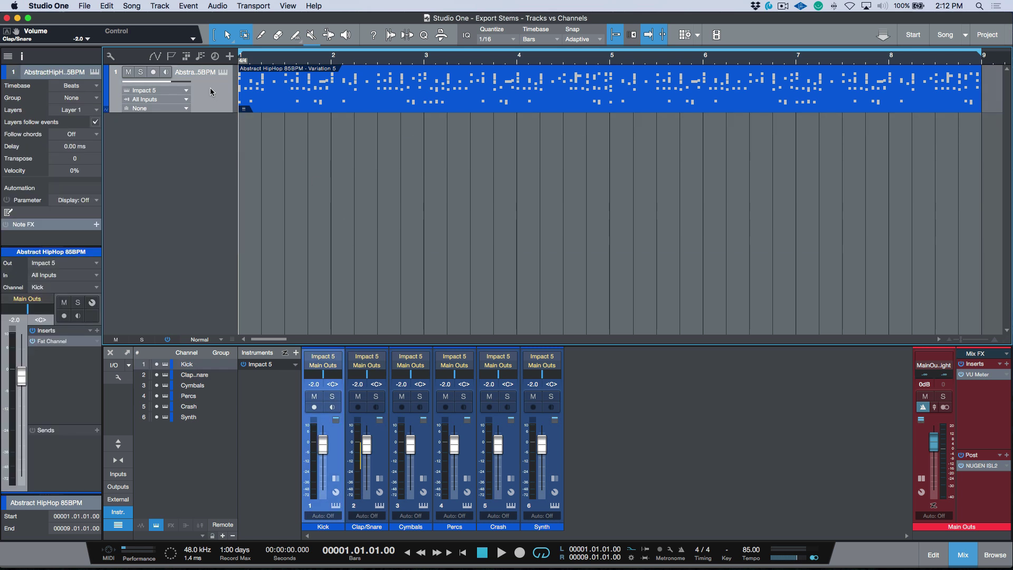
Export the Abstract HipHop 85BPM track as a stem in Tracks mode with an empty filename prefix.
{"action": "left_click", "coordinate": [130, 6]}
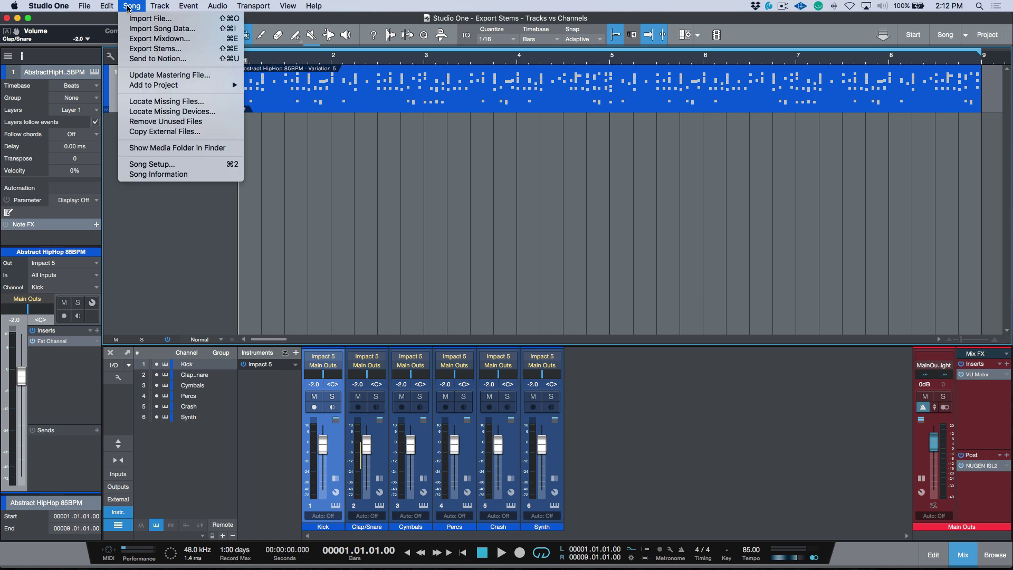
{"action": "left_click", "coordinate": [134, 49]}
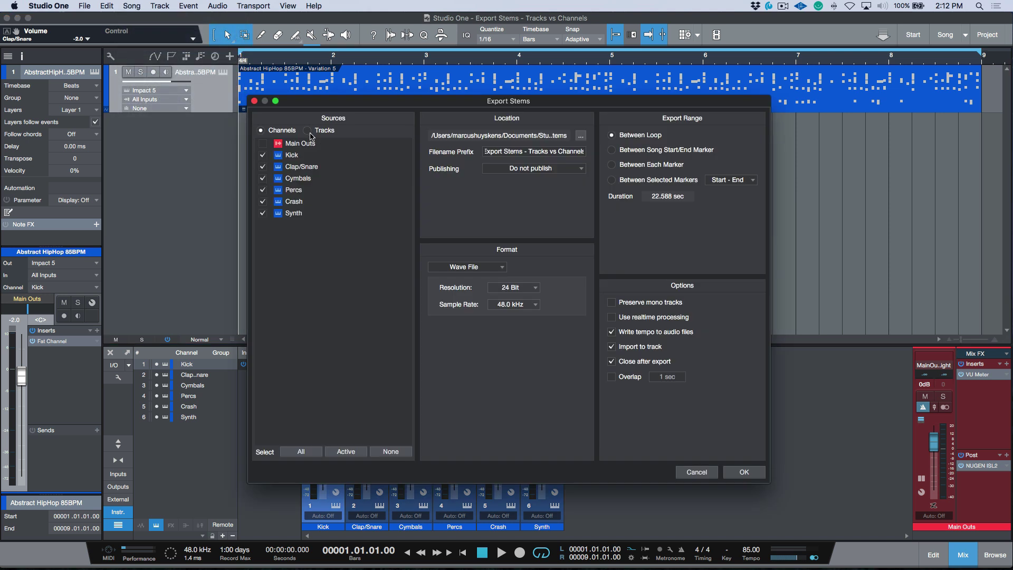
{"action": "left_click", "coordinate": [307, 131]}
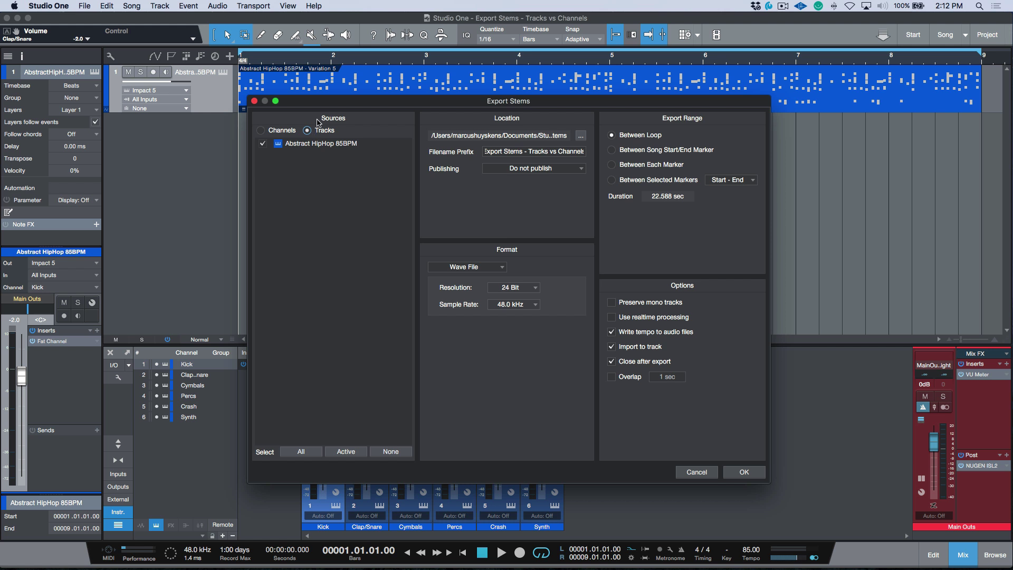
{"action": "left_click", "coordinate": [529, 150]}
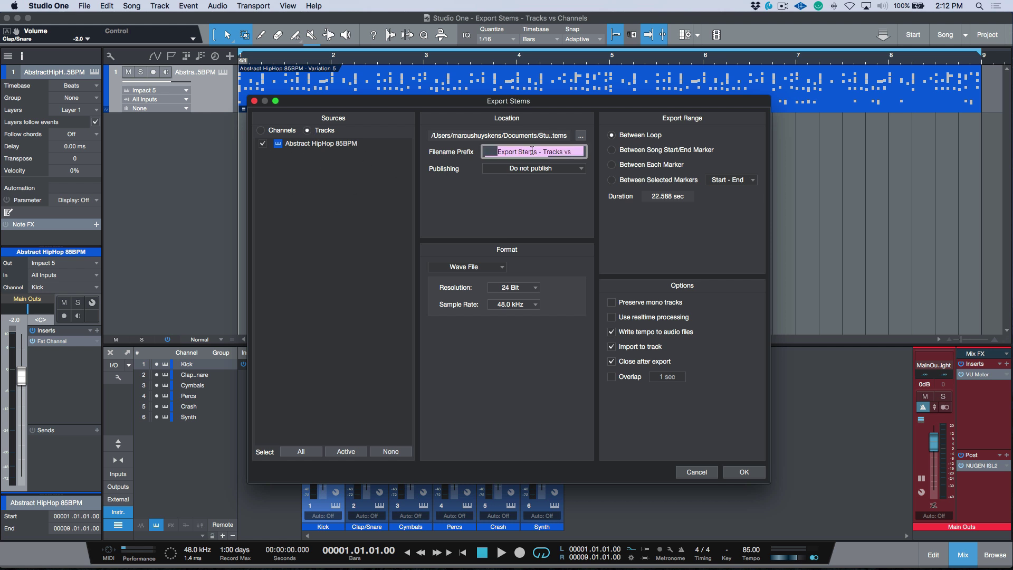
{"action": "key", "text": "BackSpace"}
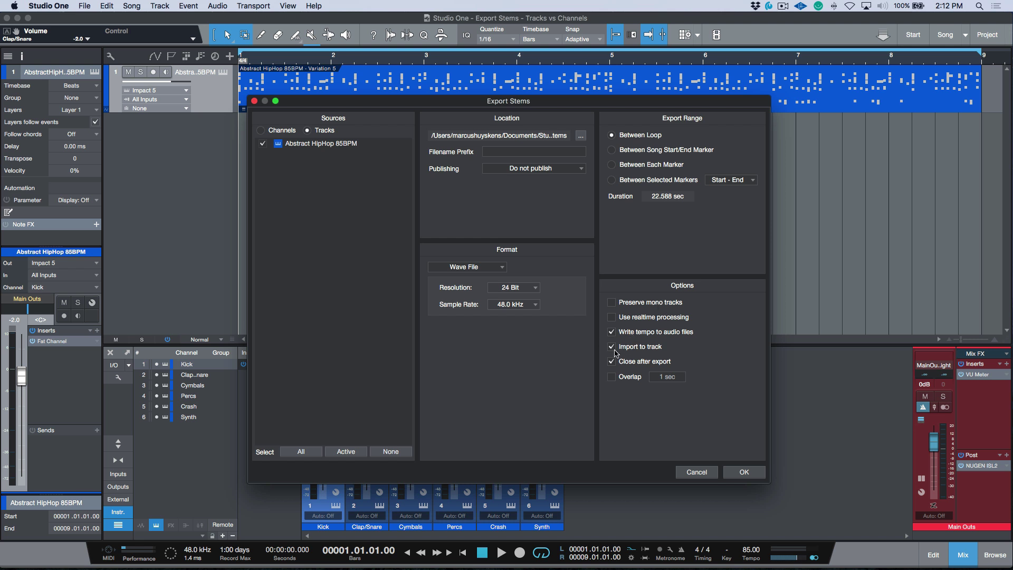
{"action": "left_click", "coordinate": [744, 472]}
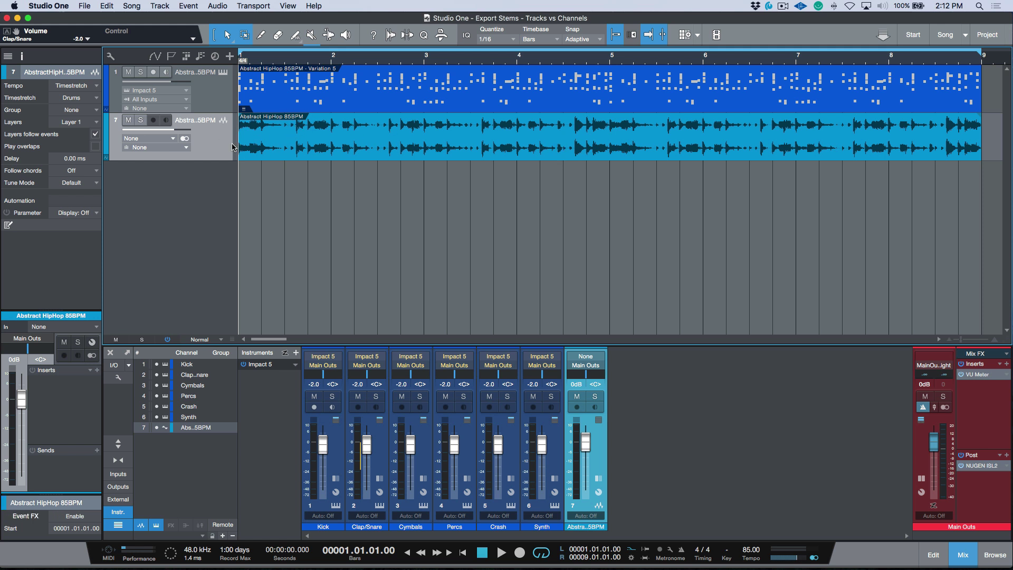
Export the Kick, Clap/Snare, Cymbals, Percs, Crash and Synth channels as stems with an empty prefix.
{"action": "left_click", "coordinate": [347, 153]}
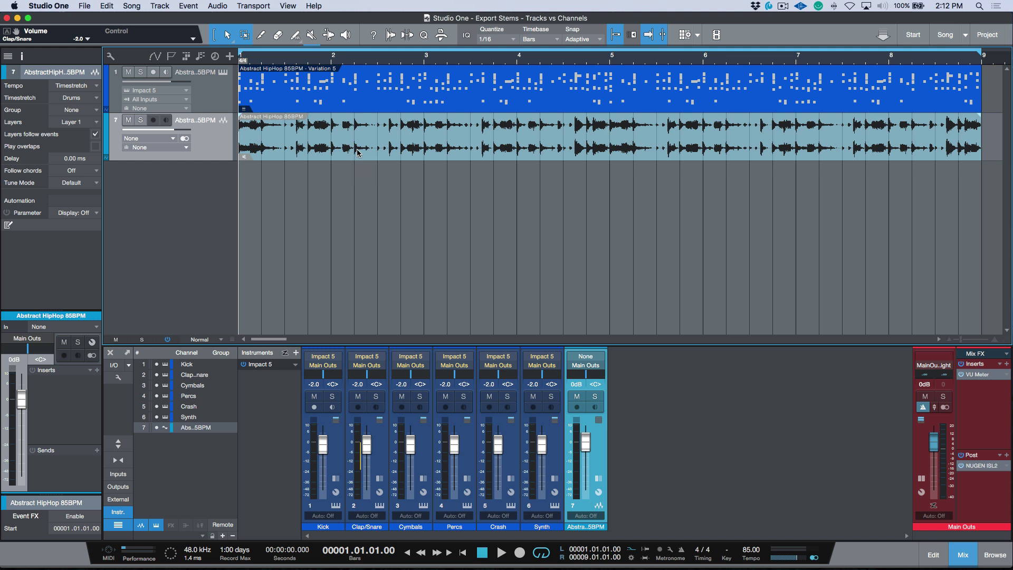
{"action": "left_click", "coordinate": [223, 93]}
{"action": "left_click", "coordinate": [141, 6]}
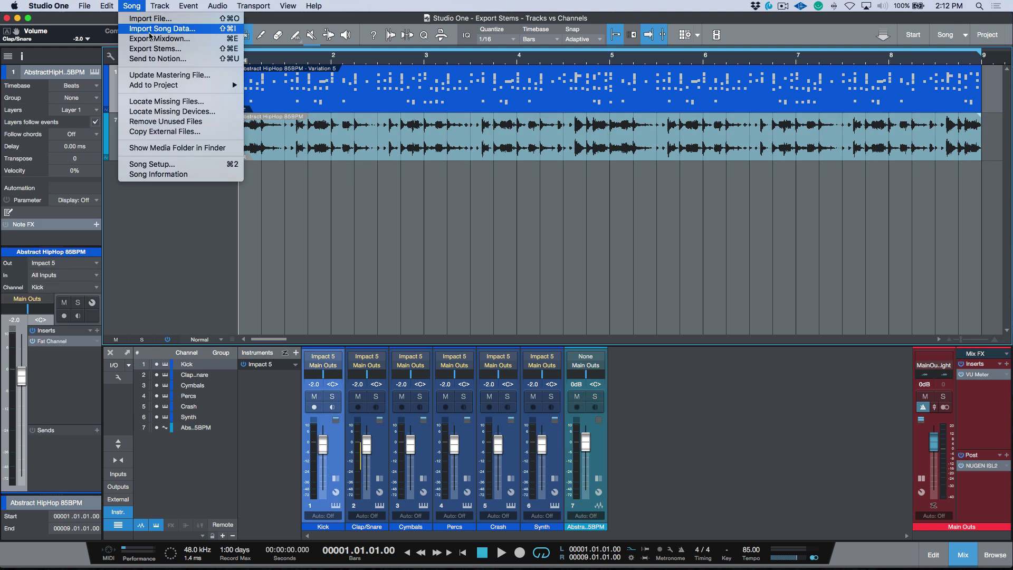
{"action": "left_click", "coordinate": [155, 48]}
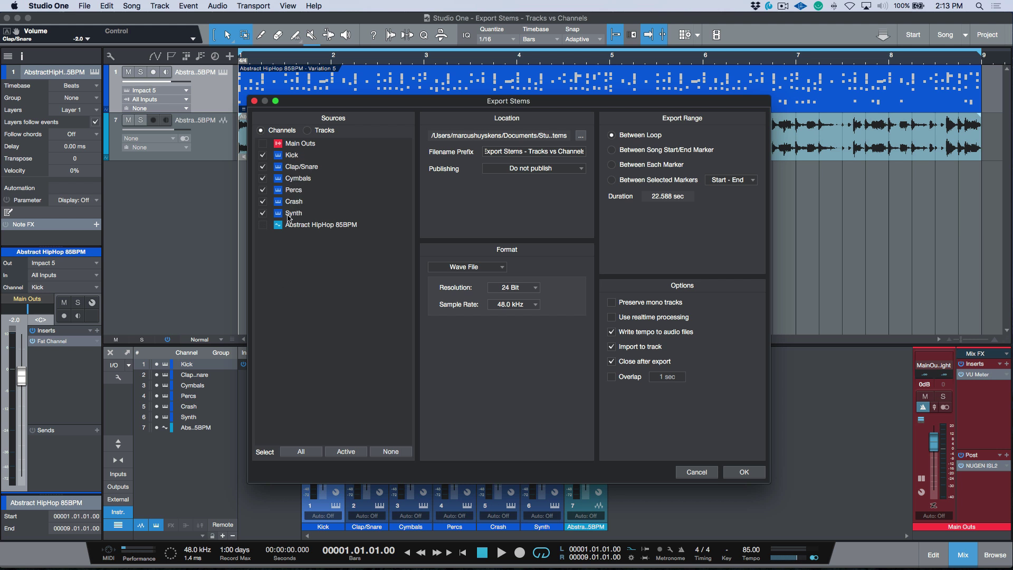
{"action": "left_click", "coordinate": [533, 153]}
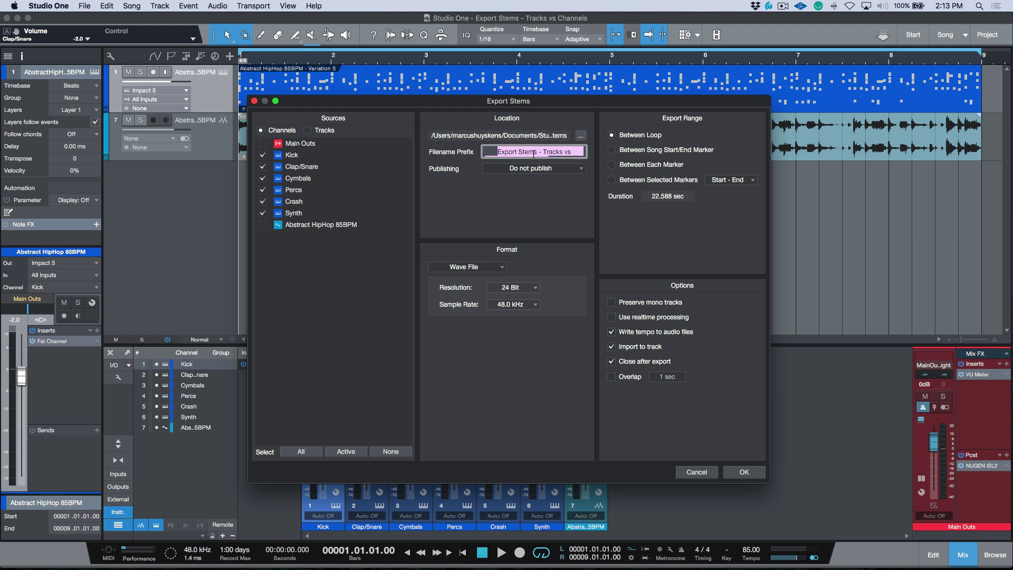
{"action": "key", "text": "BackSpace"}
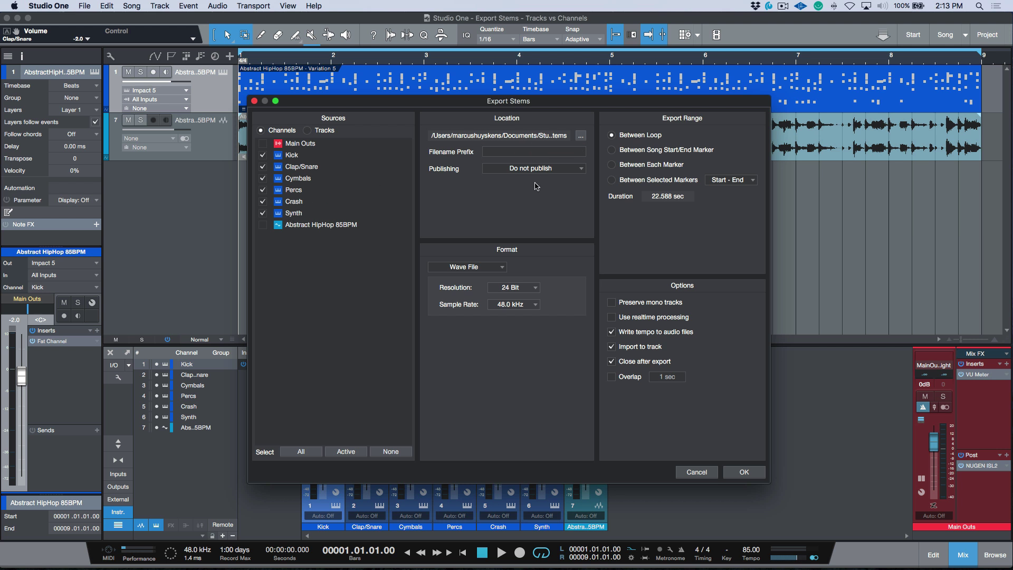
{"action": "left_click", "coordinate": [744, 472]}
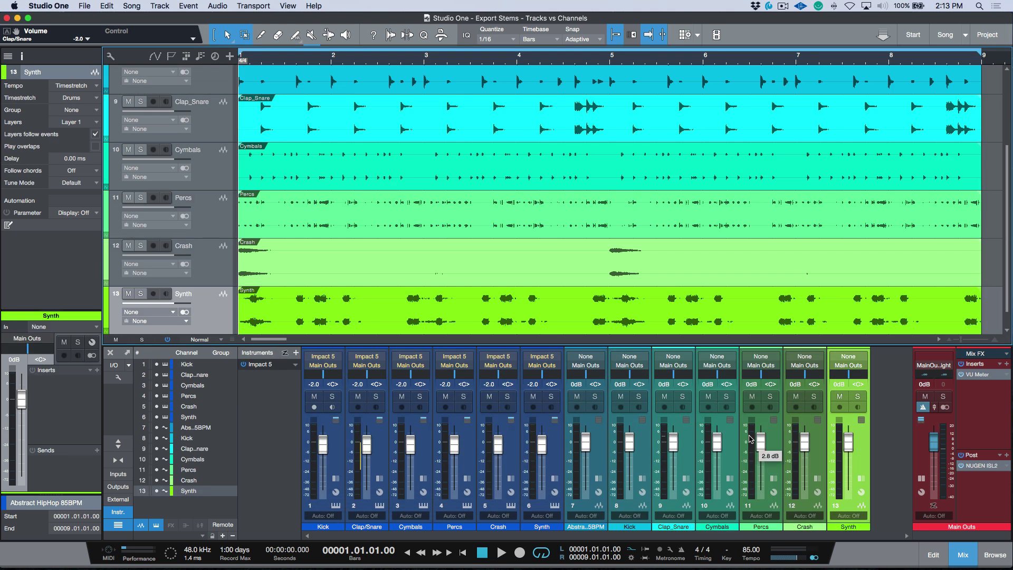
Fit all tracks to the view and step through the new Kick to Synth stem tracks.
{"action": "key", "text": "z"}
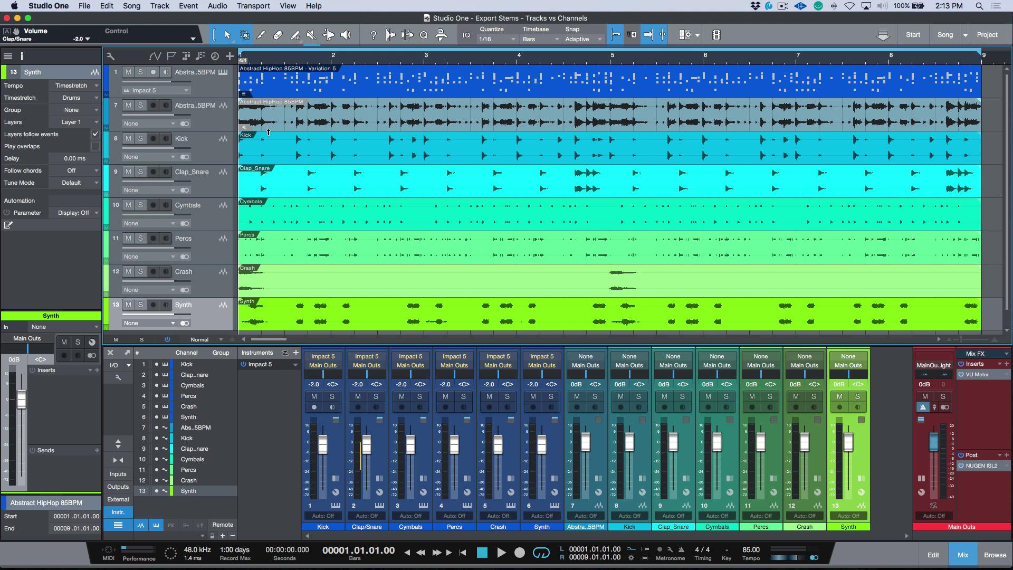
{"action": "left_click", "coordinate": [197, 150]}
{"action": "left_click", "coordinate": [214, 193]}
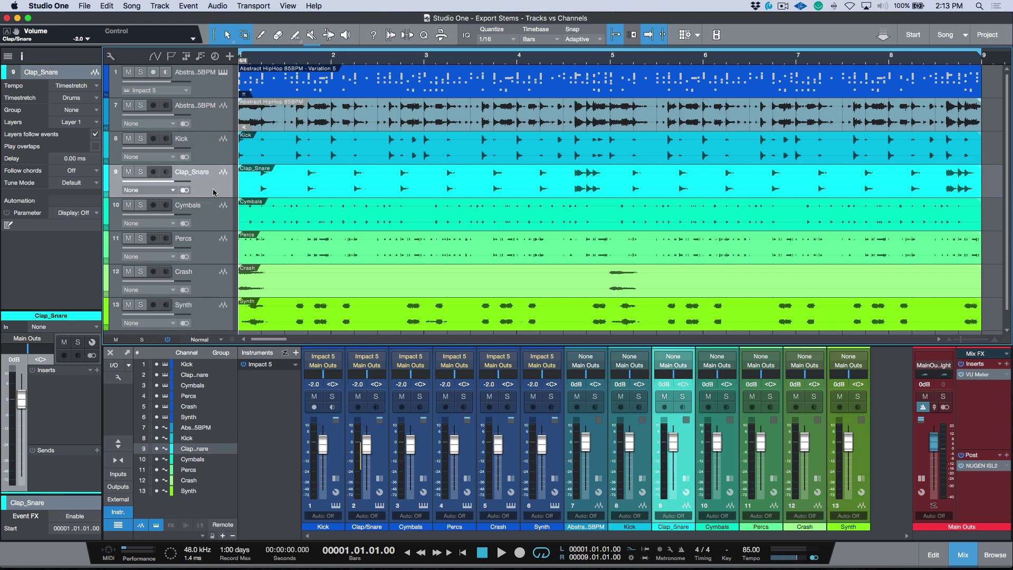
{"action": "key", "text": "Down"}
{"action": "key", "text": "Down"}
{"action": "key", "text": "Down"}
{"action": "key", "text": "Down"}
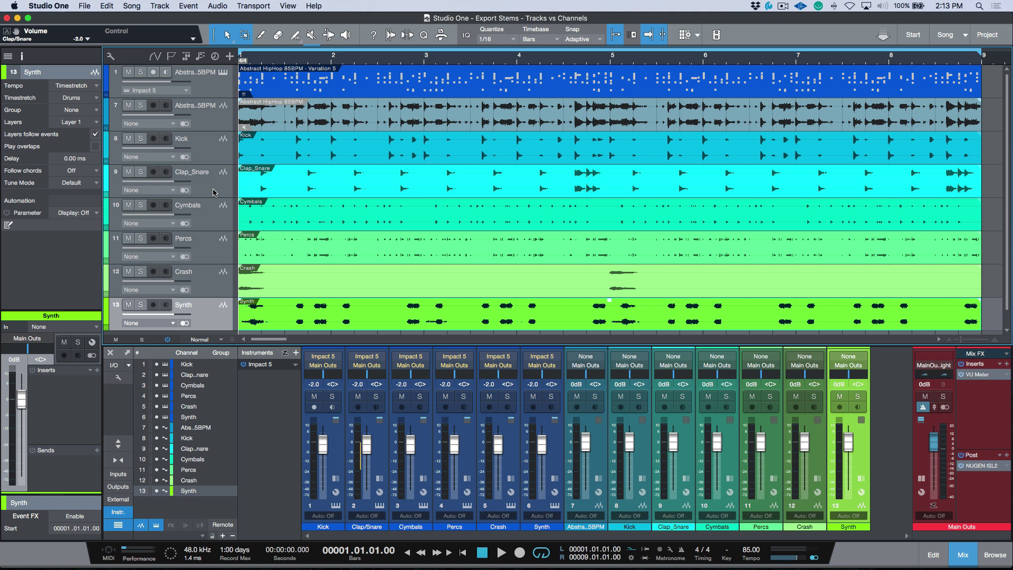
{"action": "key", "text": "Up"}
{"action": "key", "text": "Up"}
{"action": "key", "text": "Up"}
{"action": "key", "text": "Up"}
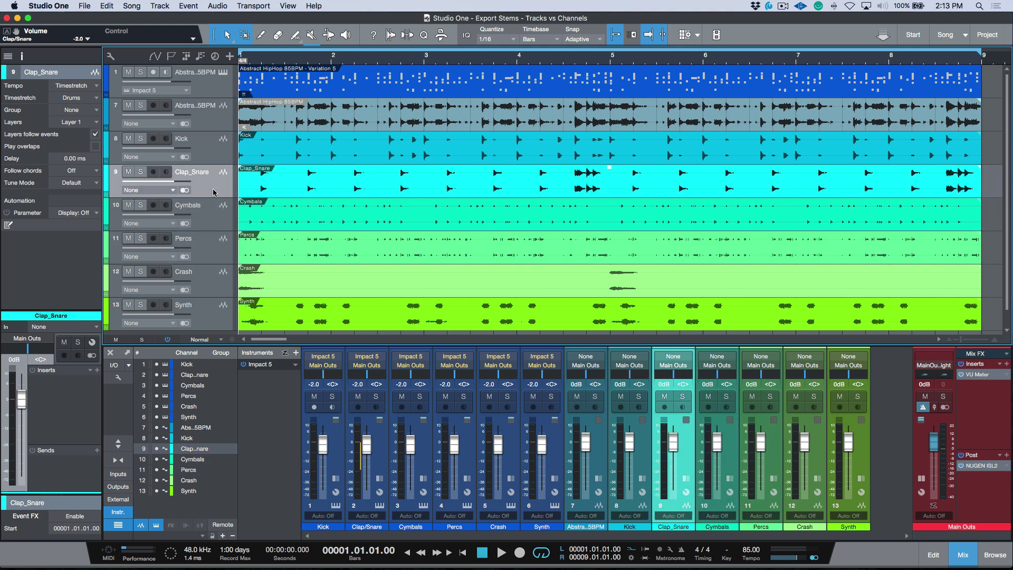
{"action": "key", "text": "Up"}
{"action": "key", "text": "Up"}
{"action": "key", "text": "Up"}
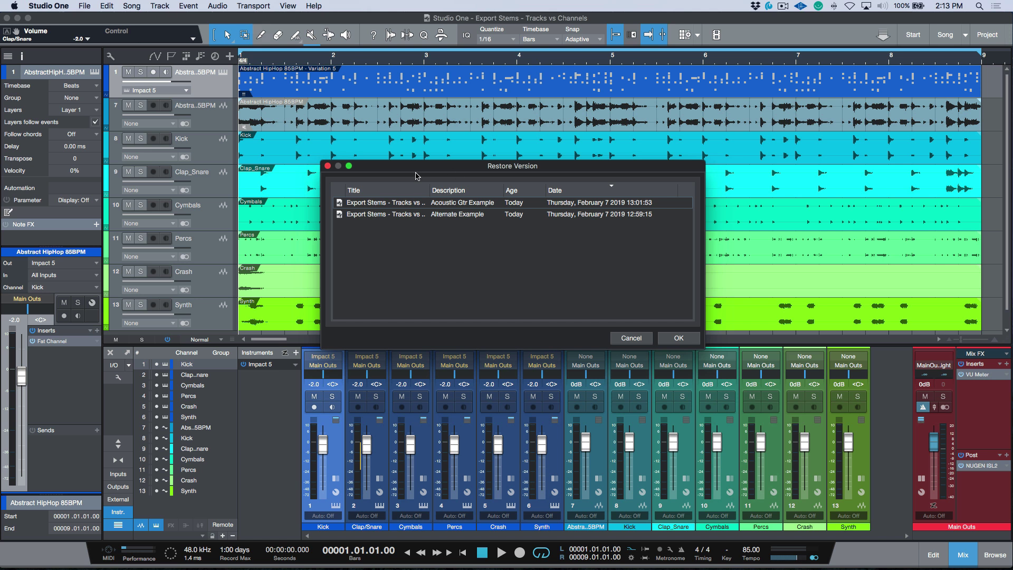
Restore the Alternate Example version without saving, deleting the exported stem files.
{"action": "left_click", "coordinate": [452, 217]}
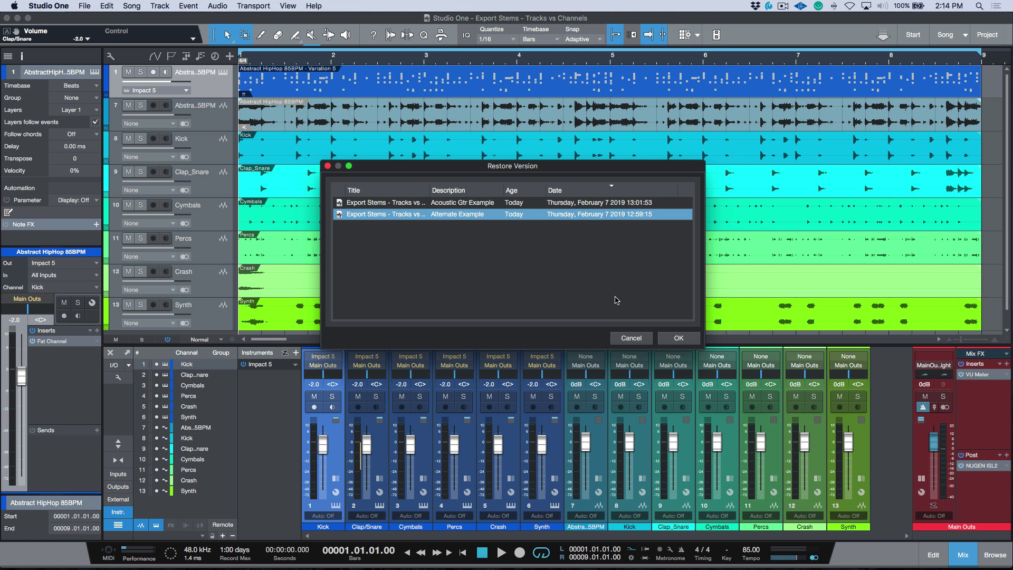
{"action": "left_click", "coordinate": [679, 338]}
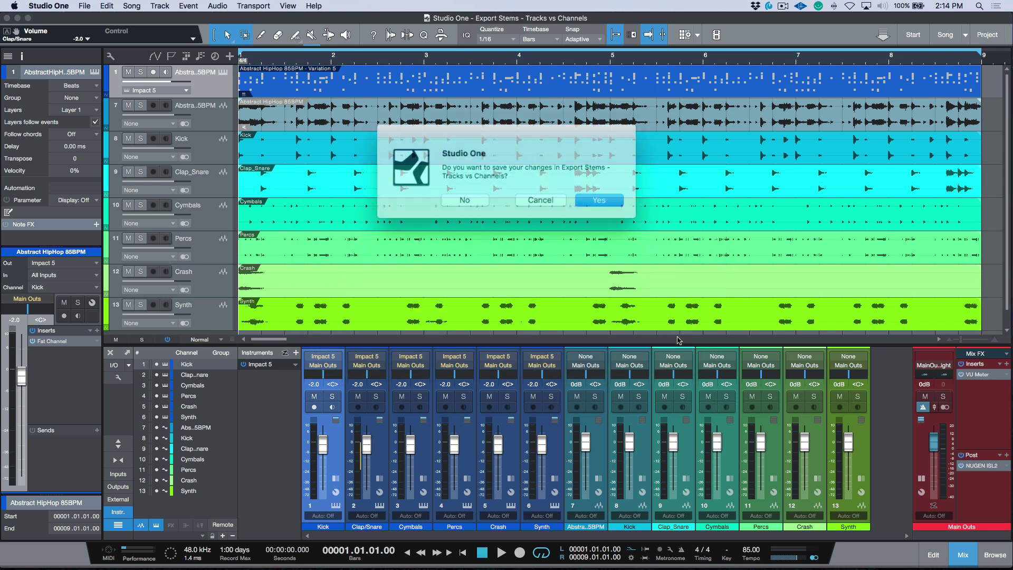
{"action": "left_click", "coordinate": [468, 195]}
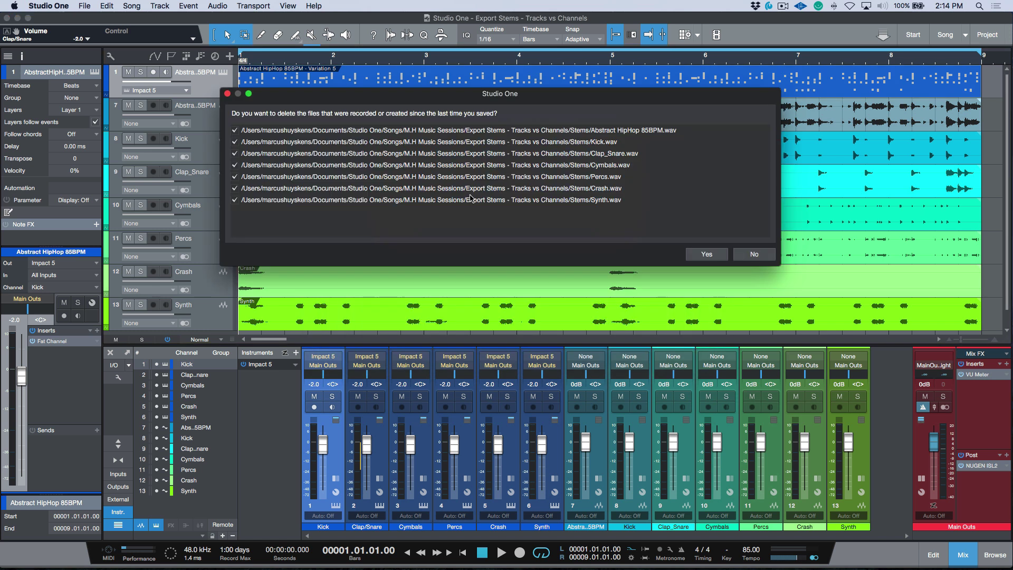
{"action": "left_click", "coordinate": [704, 255]}
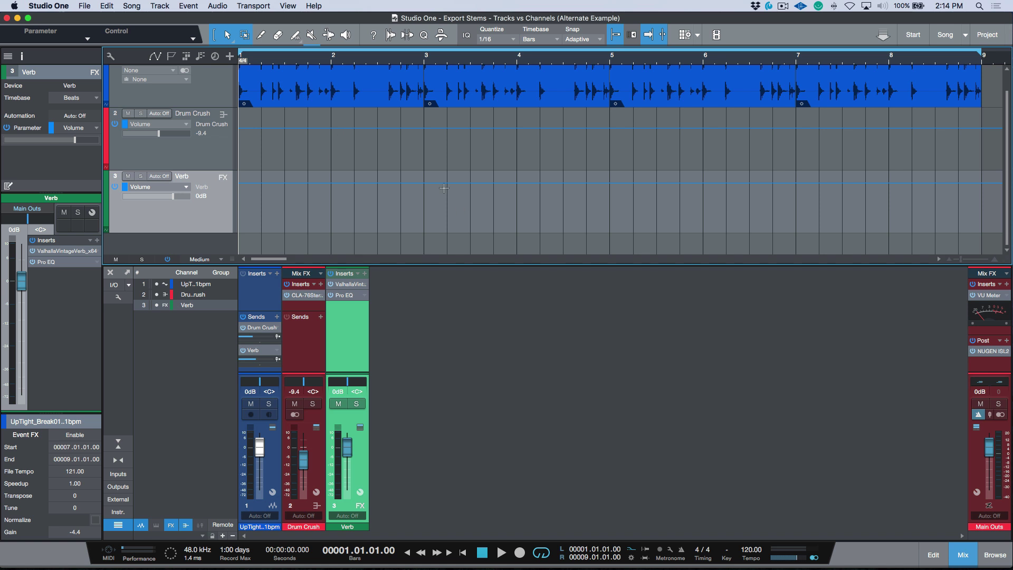
Mute the Drum Crush and Verb channels and audition the song.
{"action": "scroll", "coordinate": [444, 187], "scroll_direction": "up", "scroll_amount": 1}
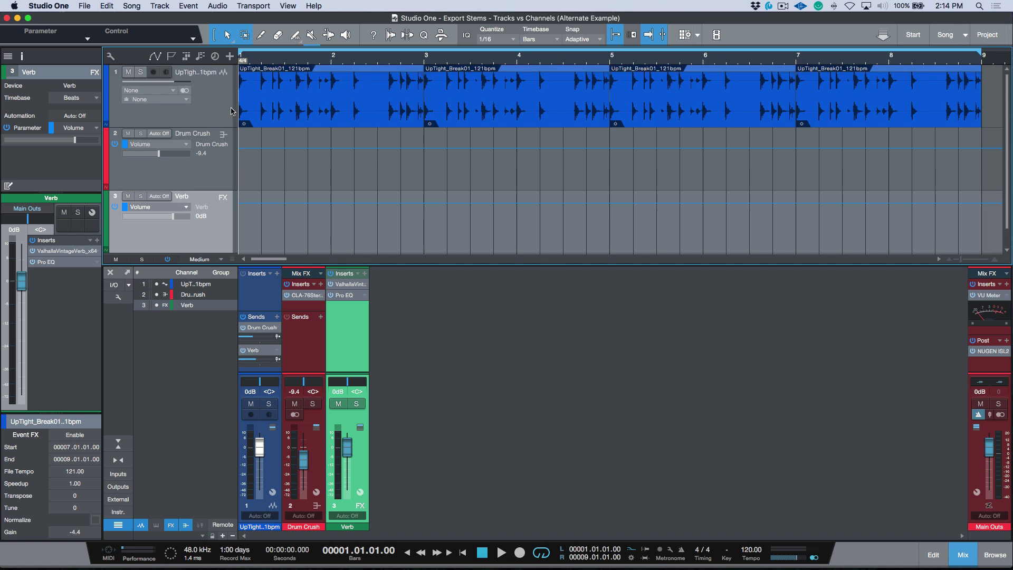
{"action": "left_click", "coordinate": [220, 103]}
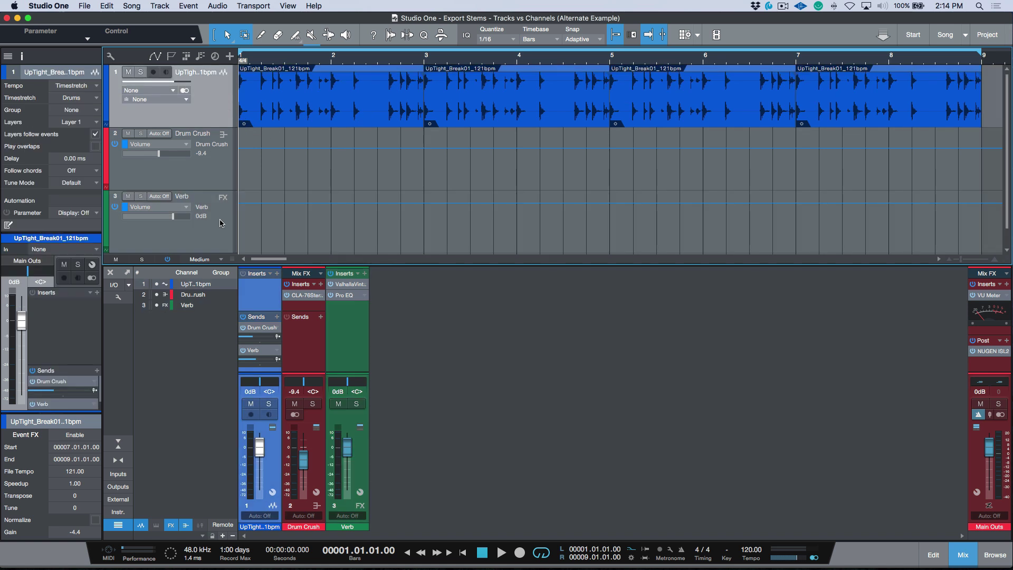
{"action": "left_click", "coordinate": [311, 339]}
{"action": "left_click", "coordinate": [347, 339], "text": "shift"}
{"action": "left_click", "coordinate": [294, 404]}
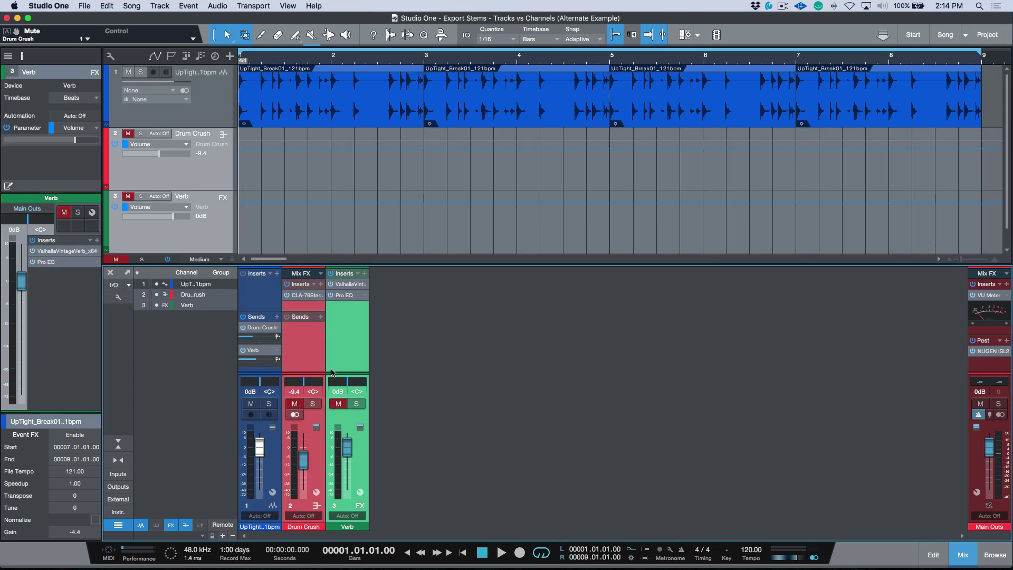
{"action": "key", "text": "space"}
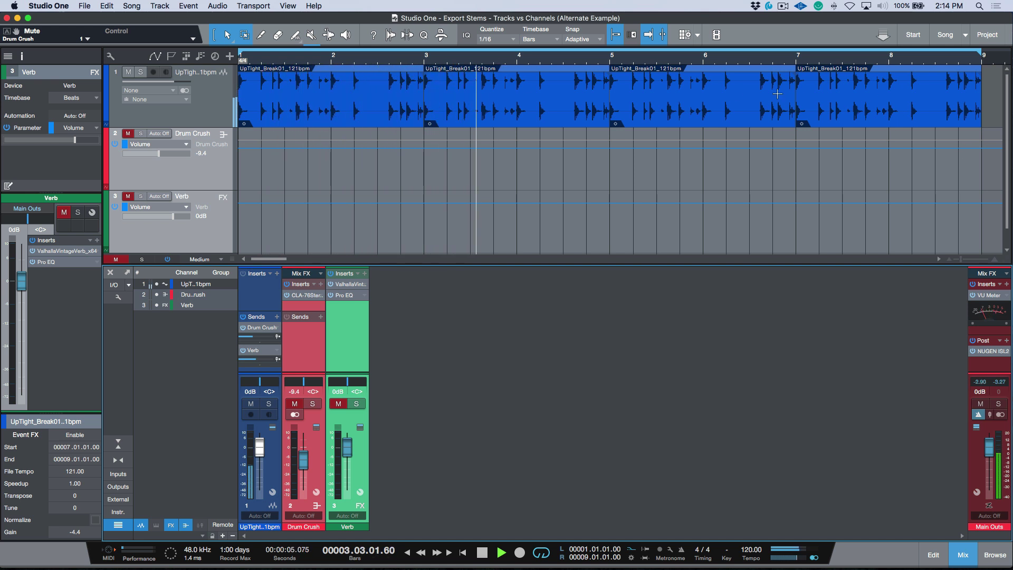
{"action": "key", "text": "space"}
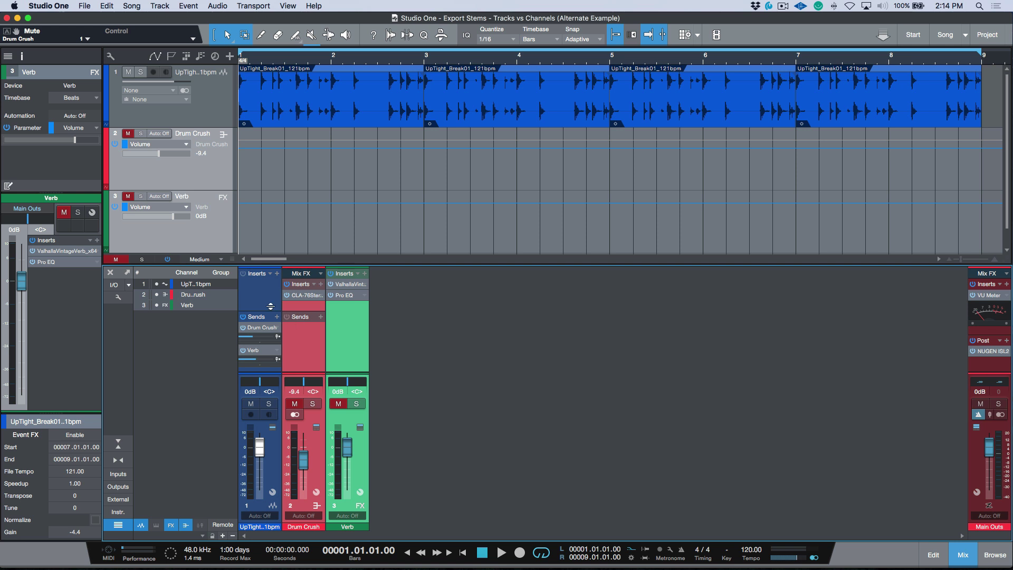
Unmute Drum Crush and bring up its CLA-76 Stereo compressor.
{"action": "left_click", "coordinate": [297, 346]}
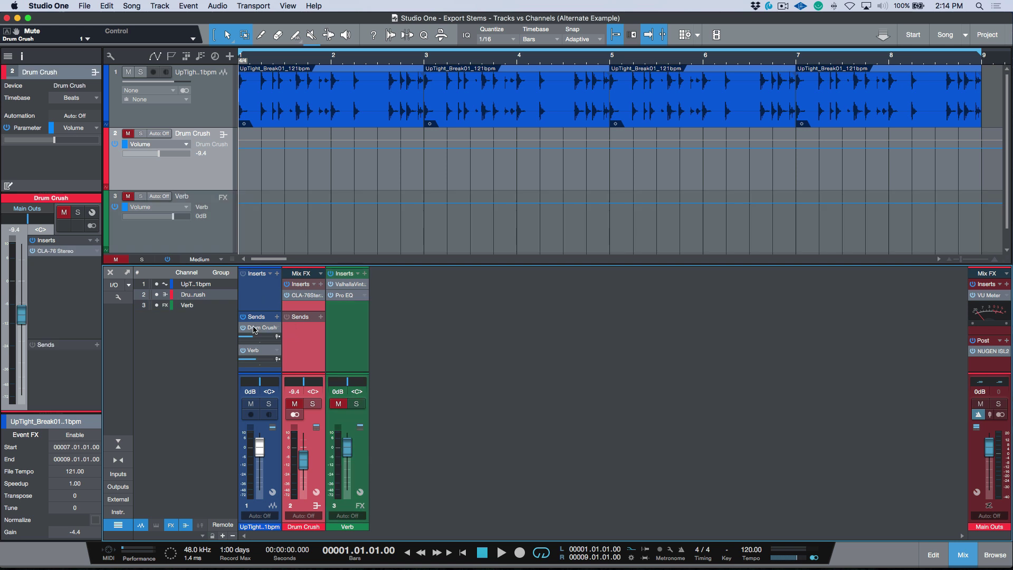
{"action": "left_click", "coordinate": [294, 403]}
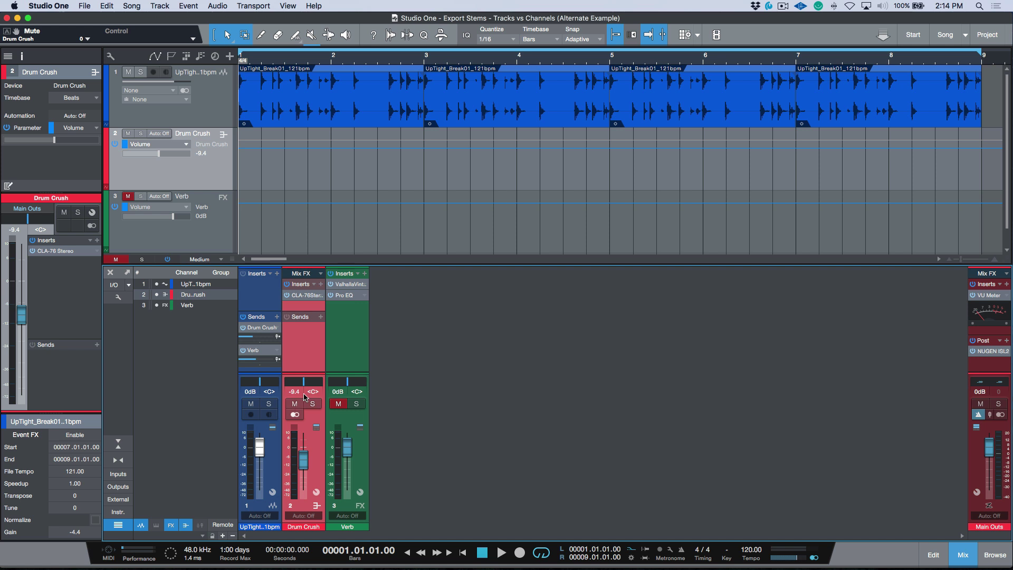
{"action": "left_click", "coordinate": [302, 296]}
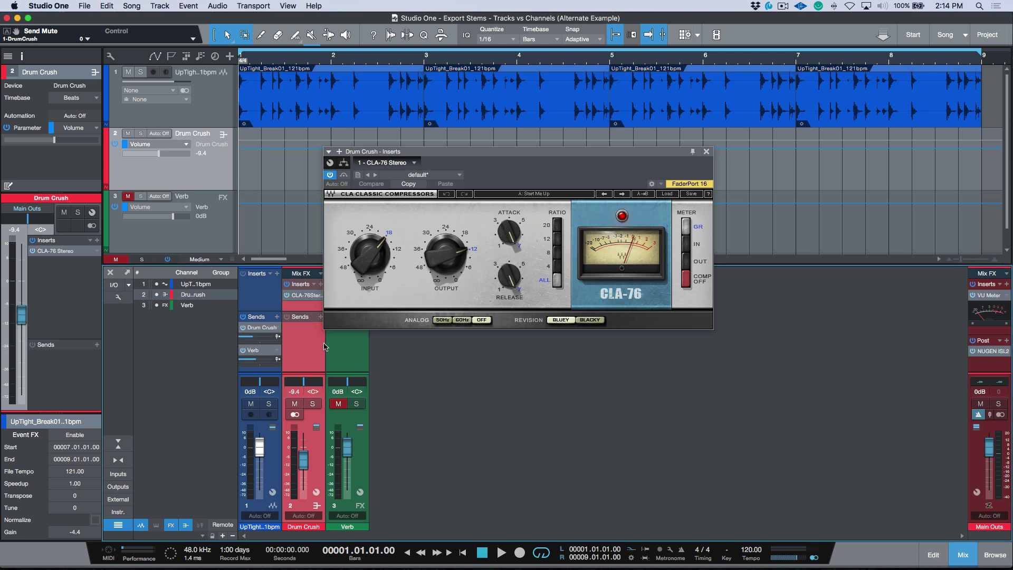
Audition with Drum Crush audible, glance at Verb's ValhallaVintageVerb, and play the song again.
{"action": "key", "text": "space"}
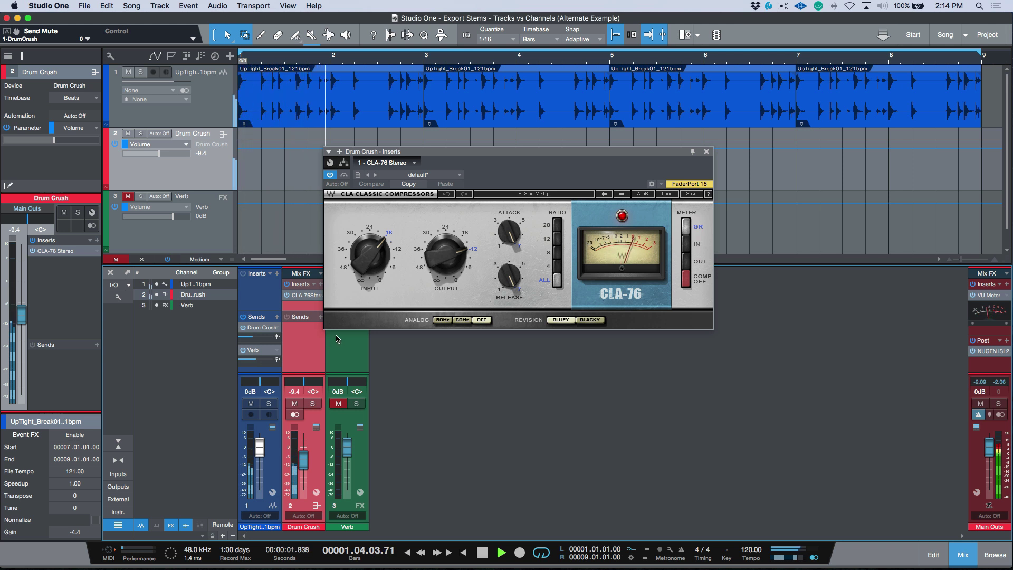
{"action": "key", "text": "space"}
{"action": "left_click", "coordinate": [343, 369]}
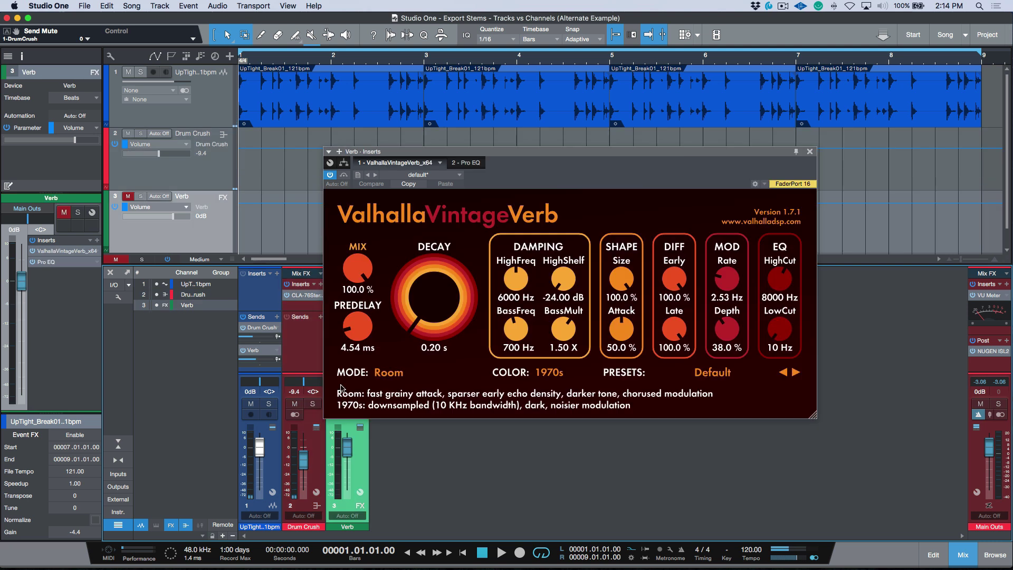
{"action": "left_click", "coordinate": [810, 152]}
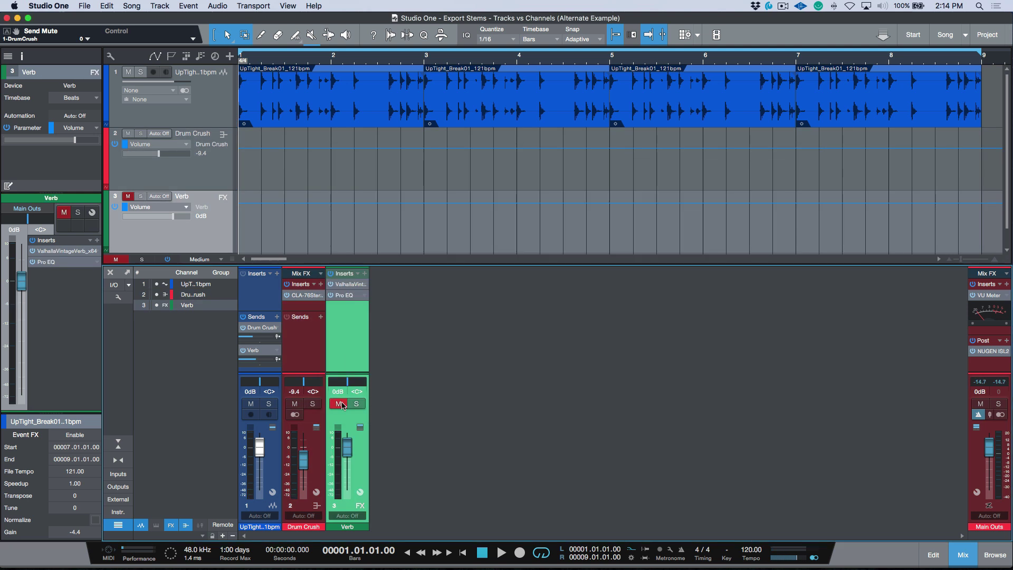
{"action": "key", "text": "space"}
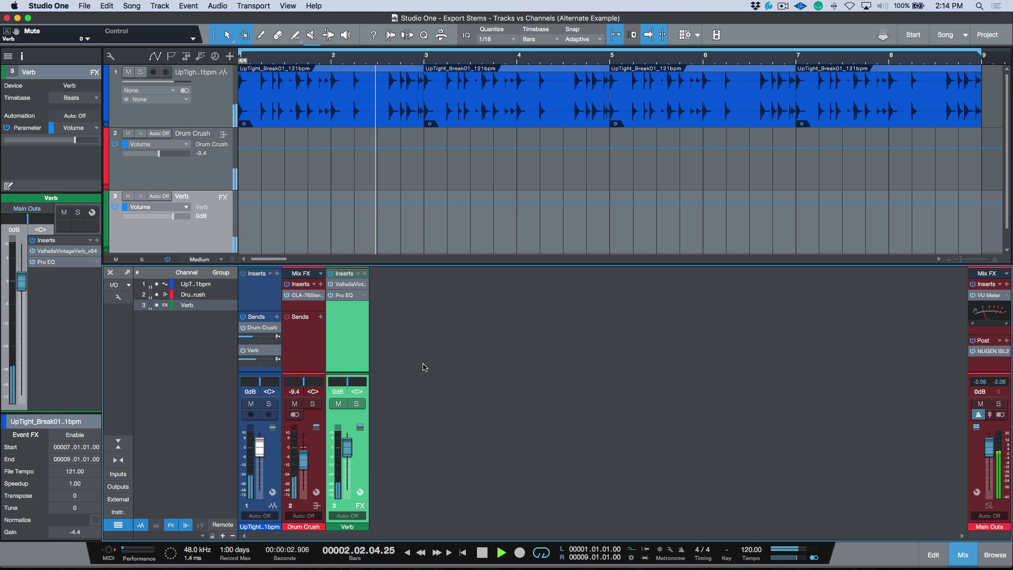
{"action": "key", "text": "space"}
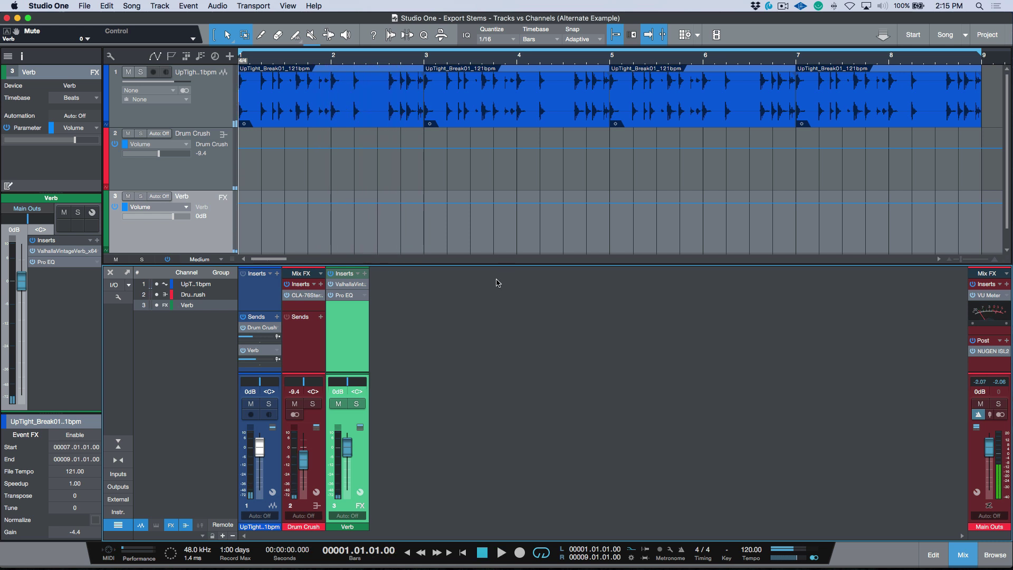
{"action": "left_click", "coordinate": [211, 109]}
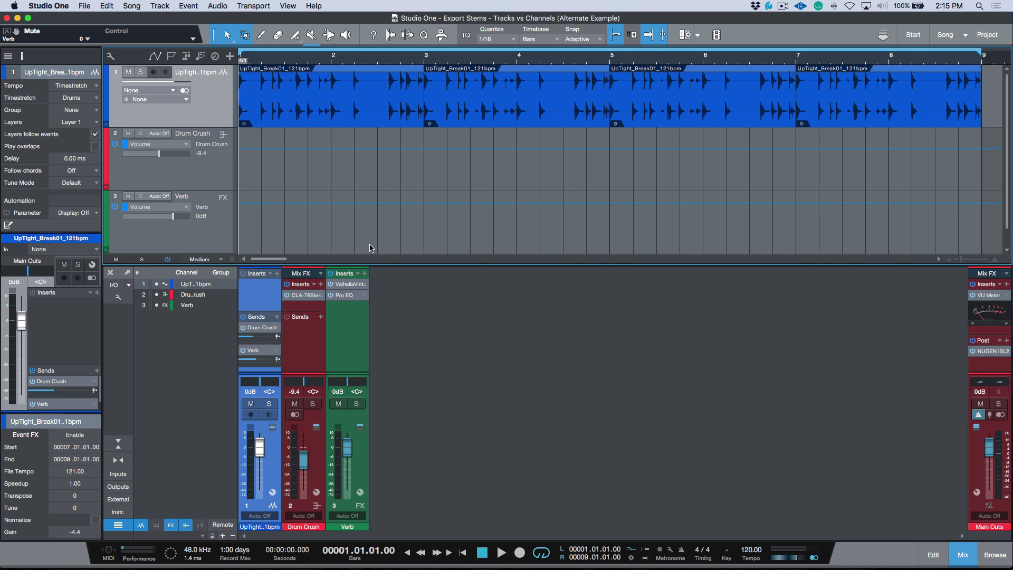
Return track heights to normal and bring up Export Stems, now sourced from Tracks.
{"action": "key", "text": "shift+w"}
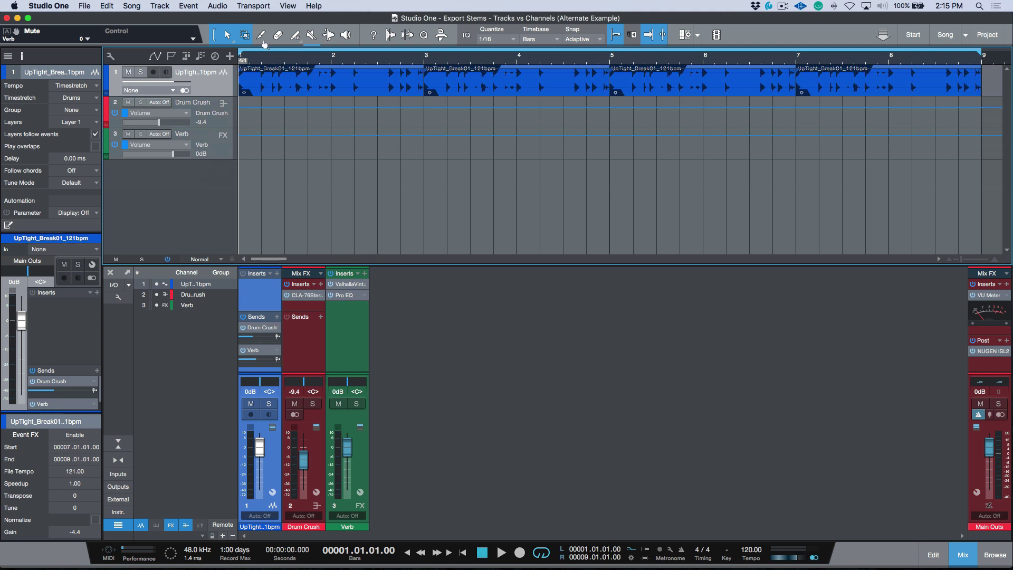
{"action": "left_click", "coordinate": [131, 7]}
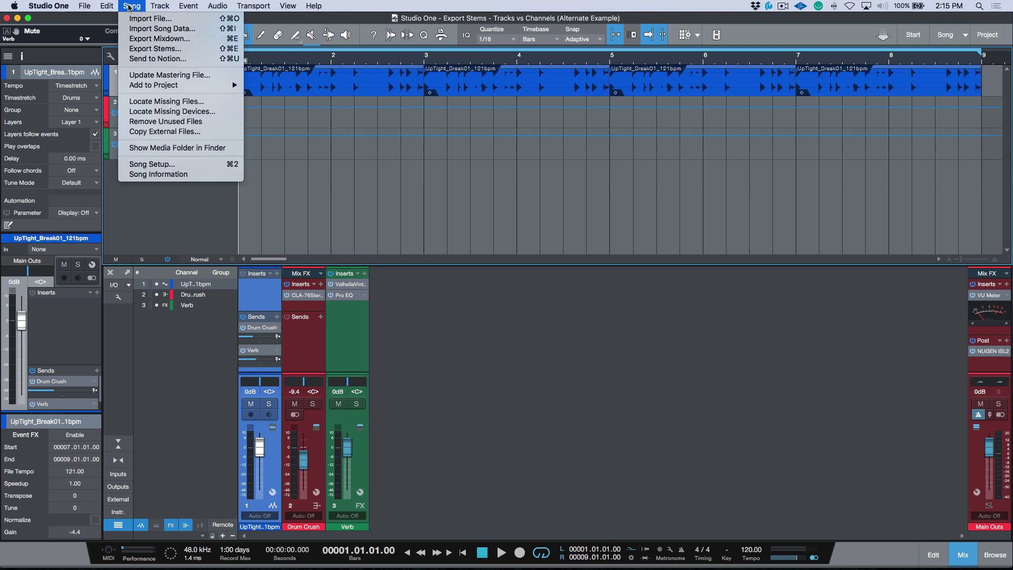
{"action": "left_click", "coordinate": [141, 48]}
Set the Export Stems sources to Tracks, reopen the dialog, and solo the Drum Crush channel.
{"action": "left_click", "coordinate": [308, 130]}
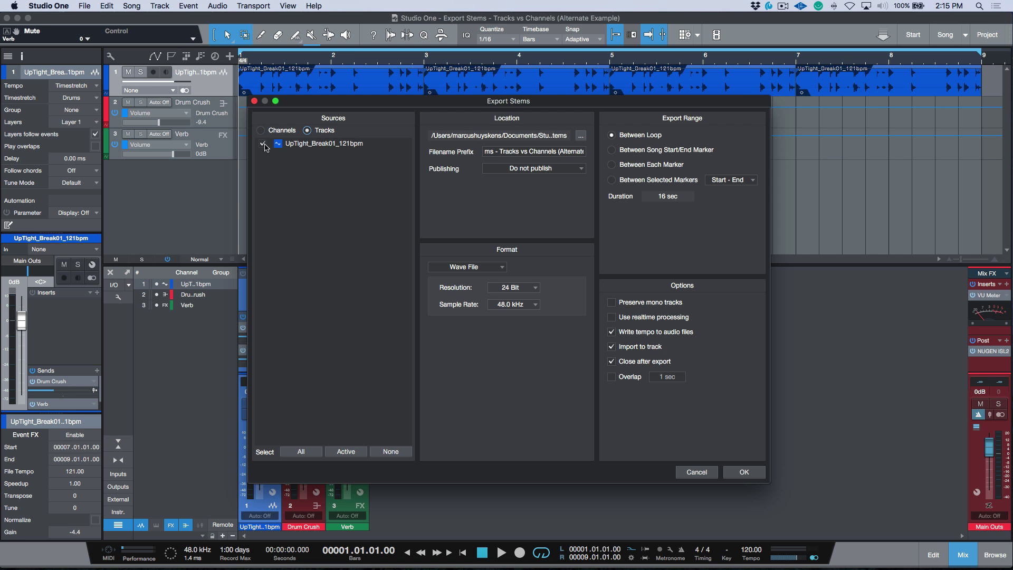
{"action": "left_click", "coordinate": [695, 471]}
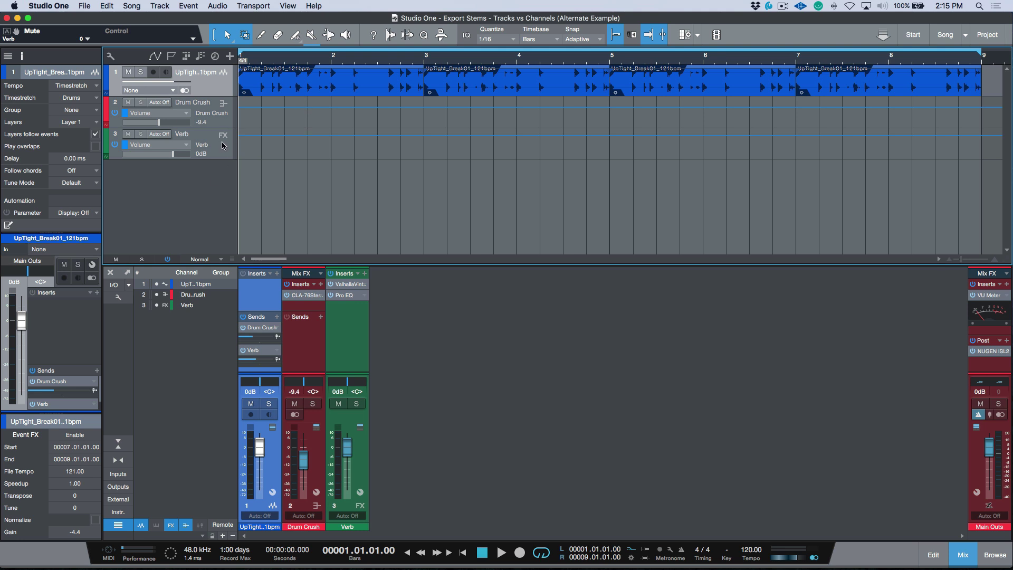
{"action": "left_click", "coordinate": [132, 6]}
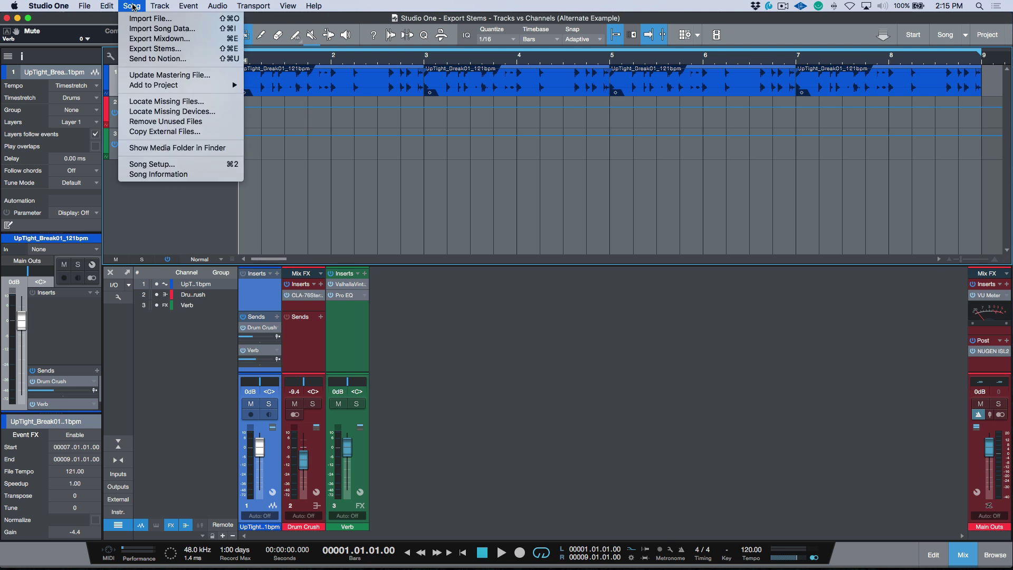
{"action": "left_click", "coordinate": [177, 51]}
{"action": "left_click", "coordinate": [307, 131]}
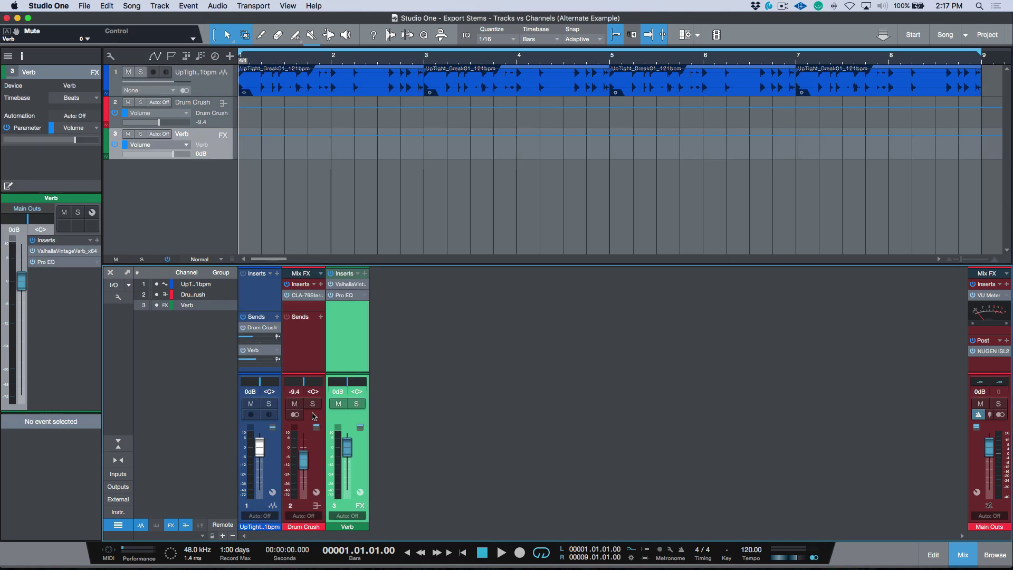
{"action": "left_click", "coordinate": [313, 403]}
Export UpTight_Break01_121bpm as a Tracks stem with no prefix and move it below Verb.
{"action": "key", "text": "super+shift+e"}
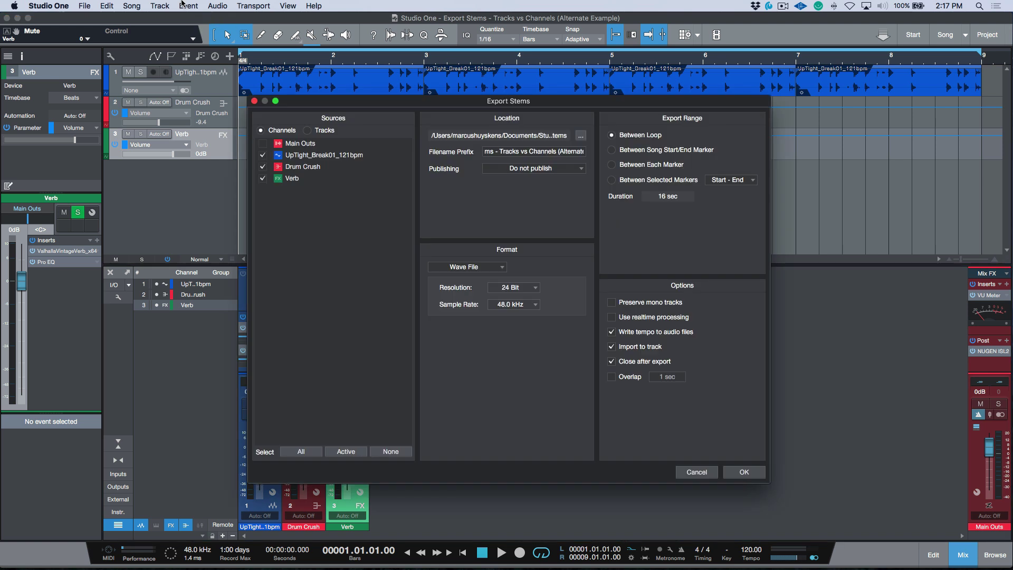
{"action": "left_click", "coordinate": [307, 130]}
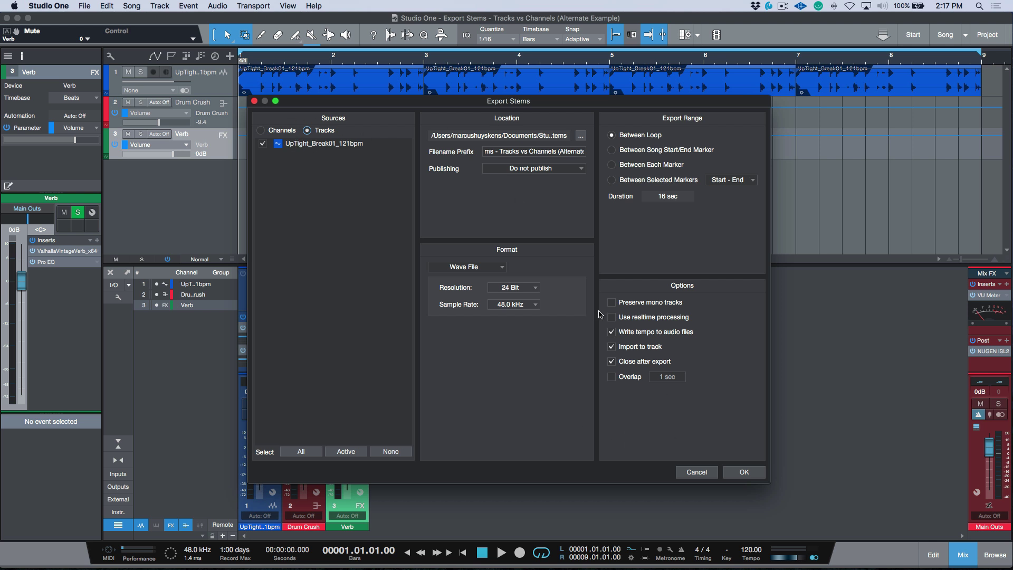
{"action": "left_click", "coordinate": [505, 152]}
{"action": "key", "text": "BackSpace"}
{"action": "key", "text": "Return"}
{"action": "left_click", "coordinate": [744, 473]}
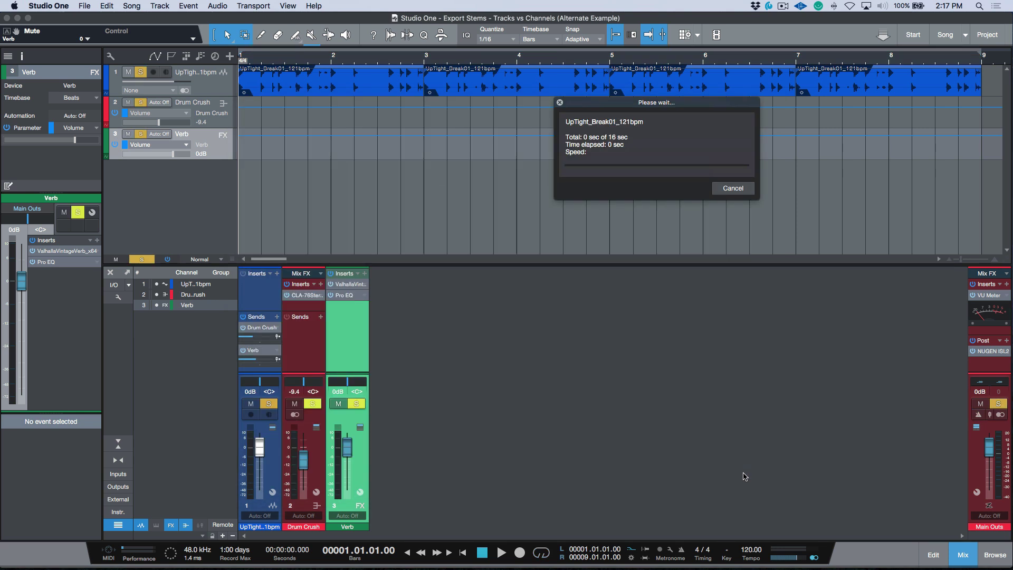
{"action": "left_click_drag", "start_coordinate": [221, 123], "coordinate": [220, 196]}
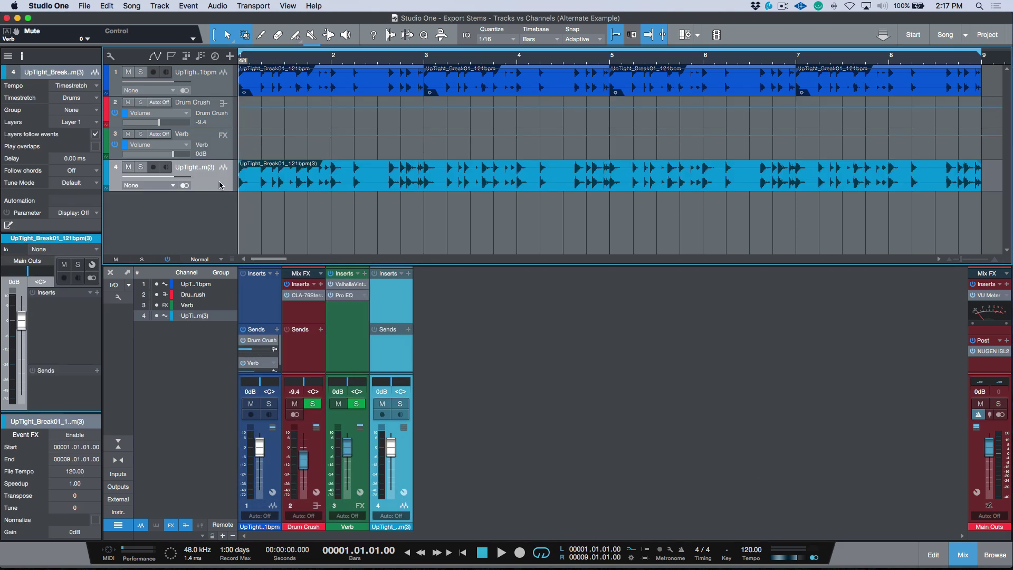
Solo and play the track 4 stem, shrink the mixer insert area, then clear all solos.
{"action": "key", "text": "s"}
{"action": "key", "text": "space"}
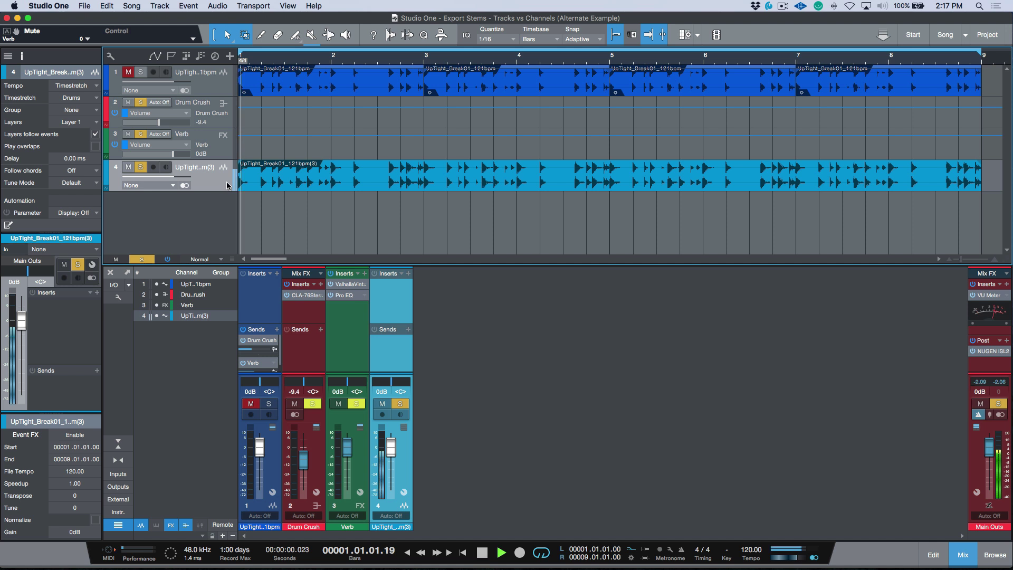
{"action": "key", "text": "space"}
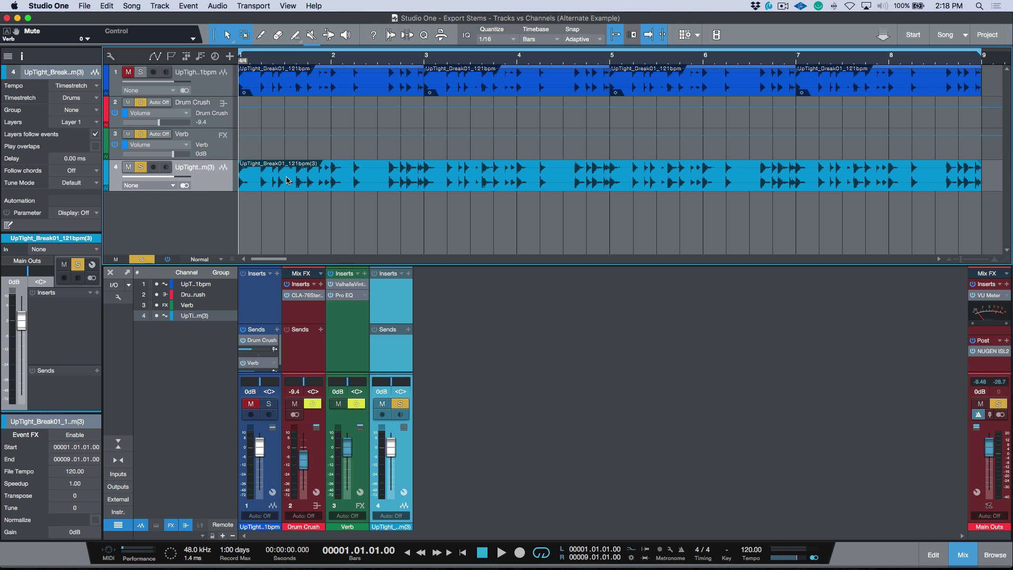
{"action": "left_click_drag", "start_coordinate": [267, 324], "coordinate": [267, 312]}
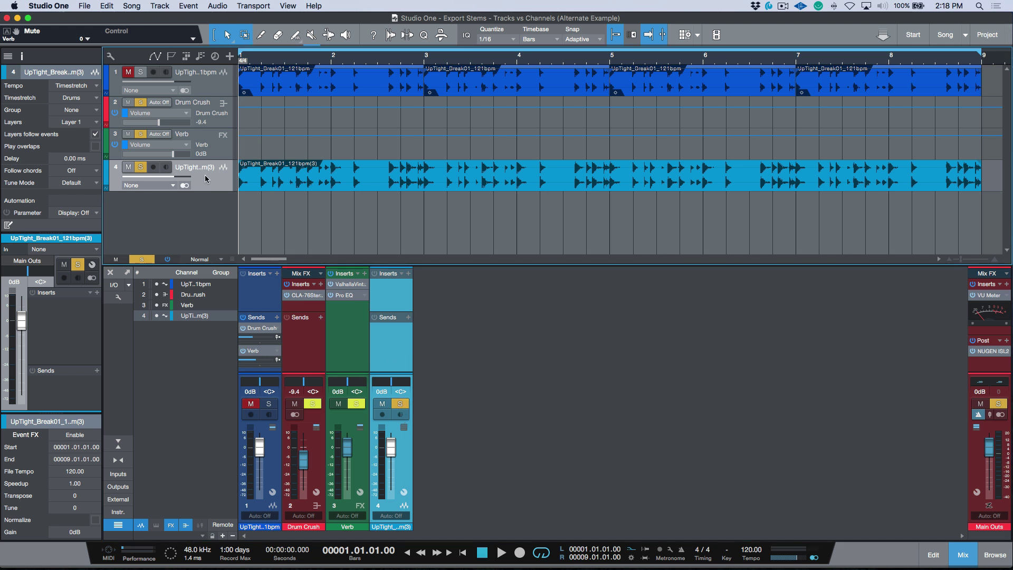
{"action": "key", "text": "shift+s"}
Mute track 4's event and export Channels stems without the (3) channel or a filename prefix.
{"action": "left_click", "coordinate": [330, 186]}
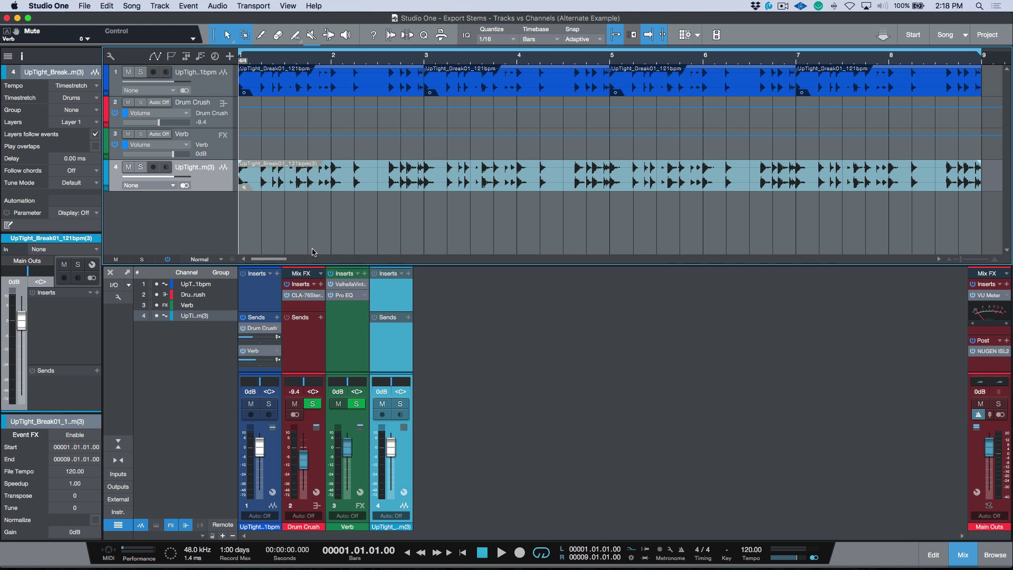
{"action": "key", "text": "super+shift+e"}
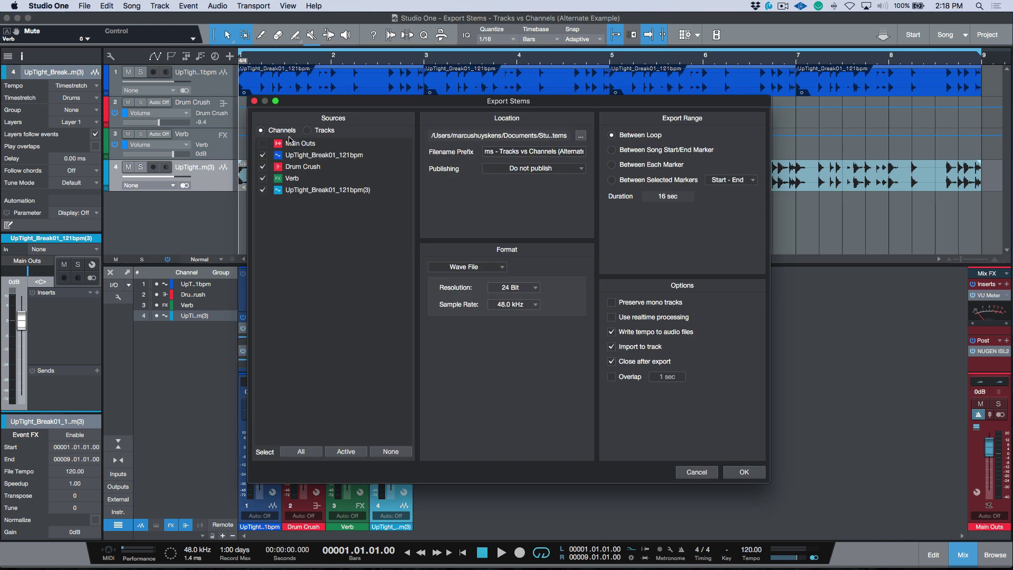
{"action": "left_click", "coordinate": [262, 190]}
{"action": "triple_click", "coordinate": [534, 155]}
{"action": "key", "text": "BackSpace"}
{"action": "left_click", "coordinate": [744, 472]}
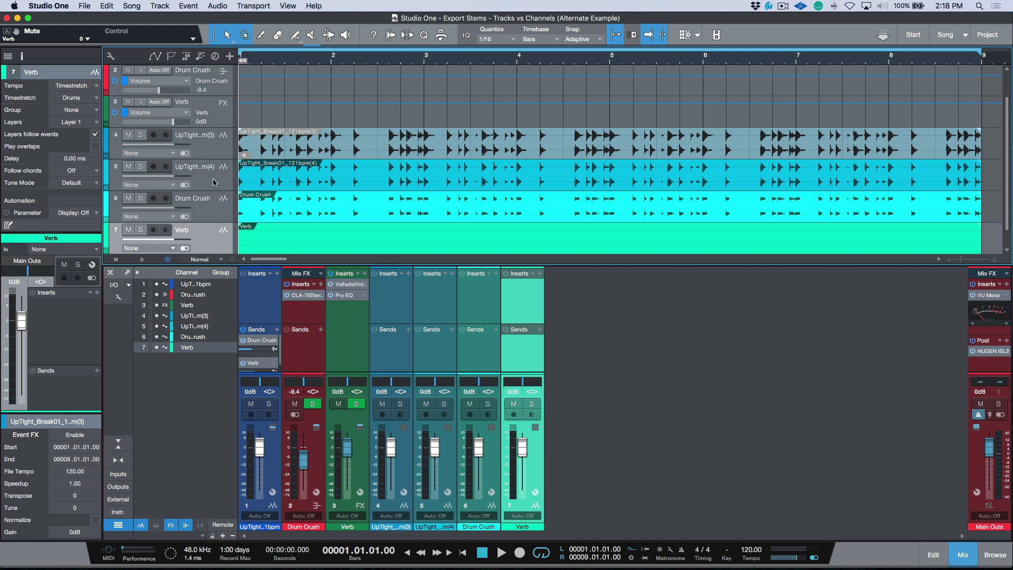
Solo and play each new stem in turn: track 5, Drum Crush, then Verb.
{"action": "left_click", "coordinate": [215, 182]}
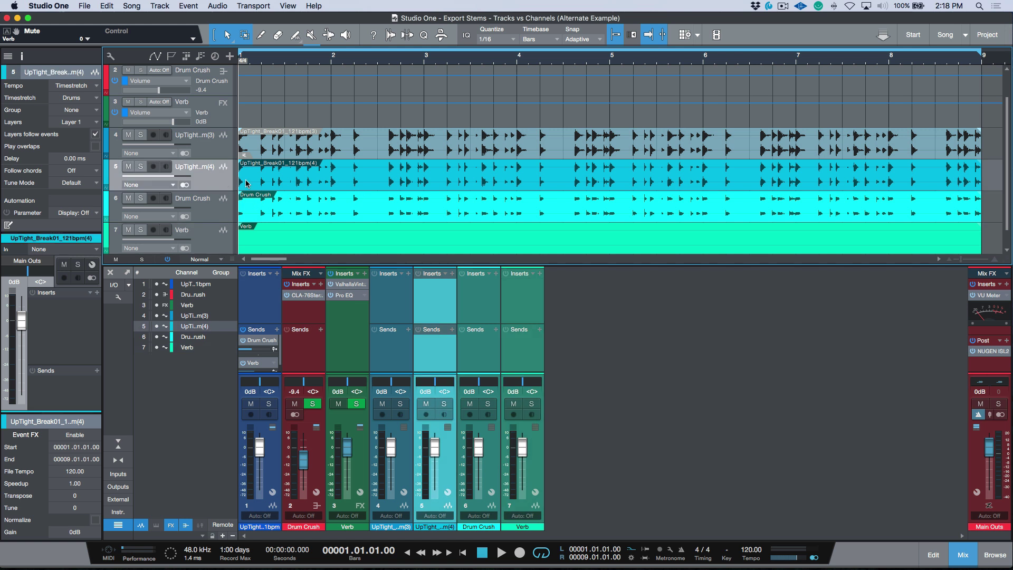
{"action": "key", "text": "s"}
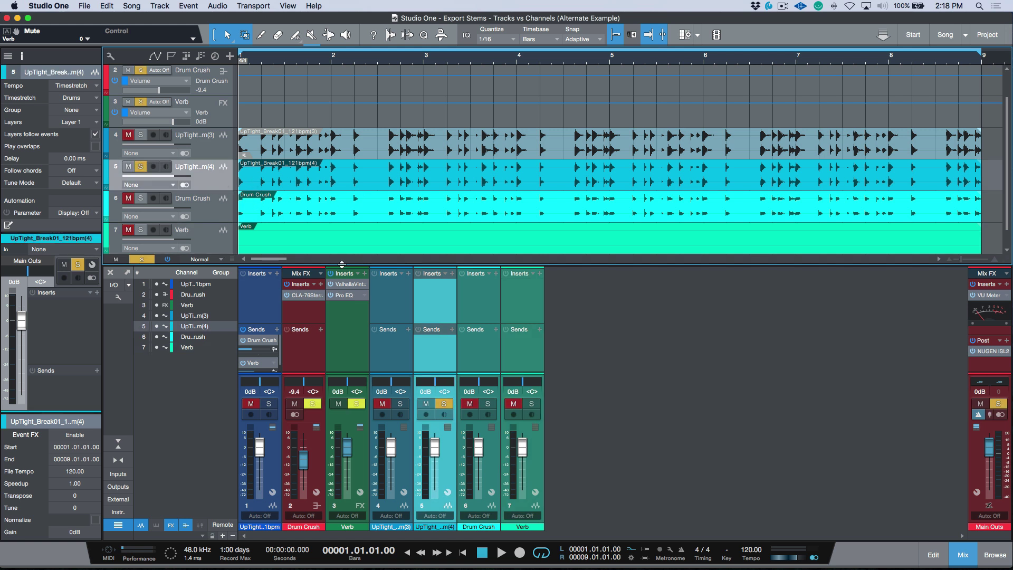
{"action": "key", "text": "space"}
{"action": "key", "text": "space"}
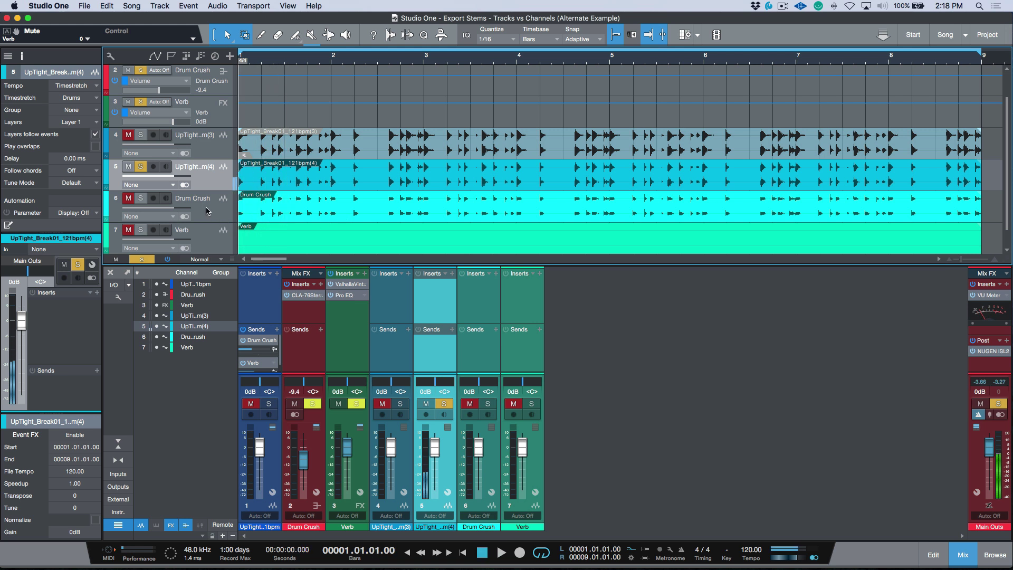
{"action": "left_click", "coordinate": [206, 211]}
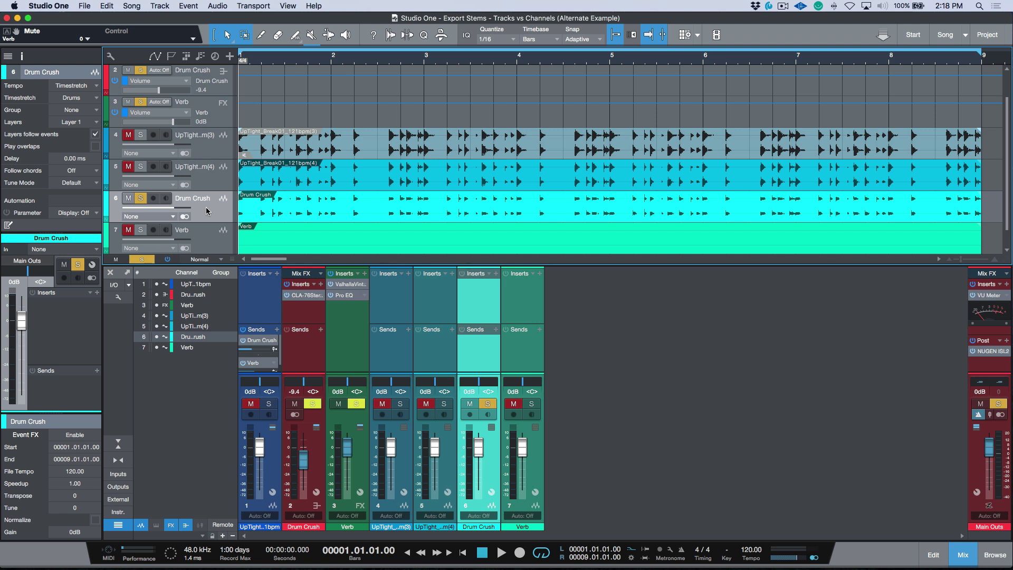
{"action": "key", "text": "space"}
{"action": "key", "text": "space"}
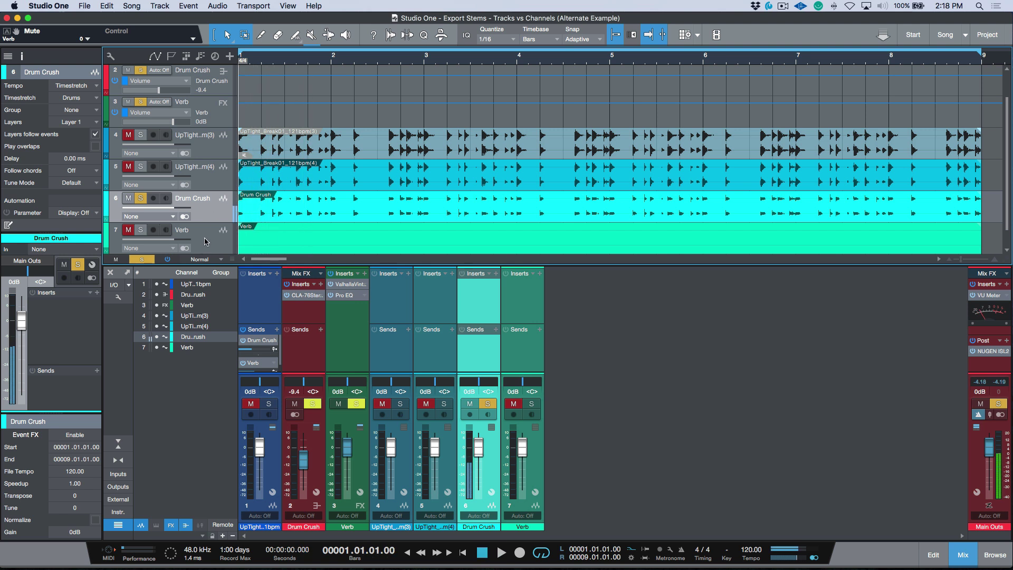
{"action": "left_click", "coordinate": [205, 241]}
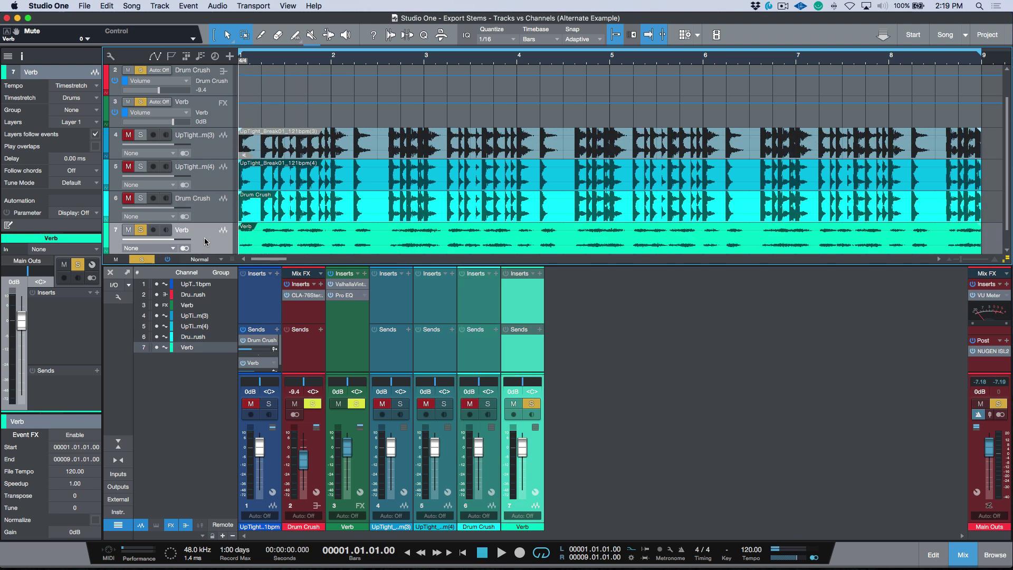
{"action": "key", "text": "space"}
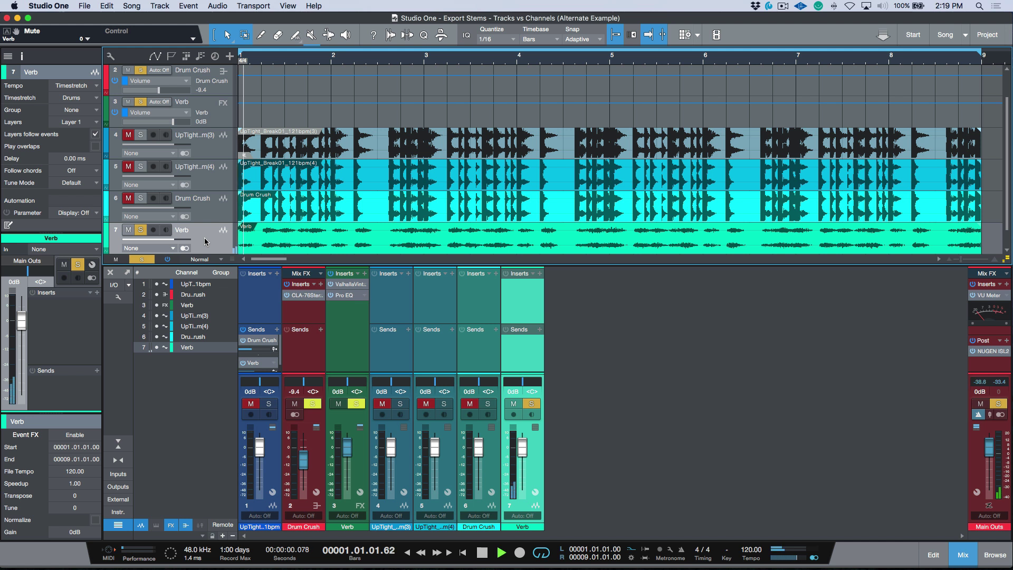
{"action": "key", "text": "space"}
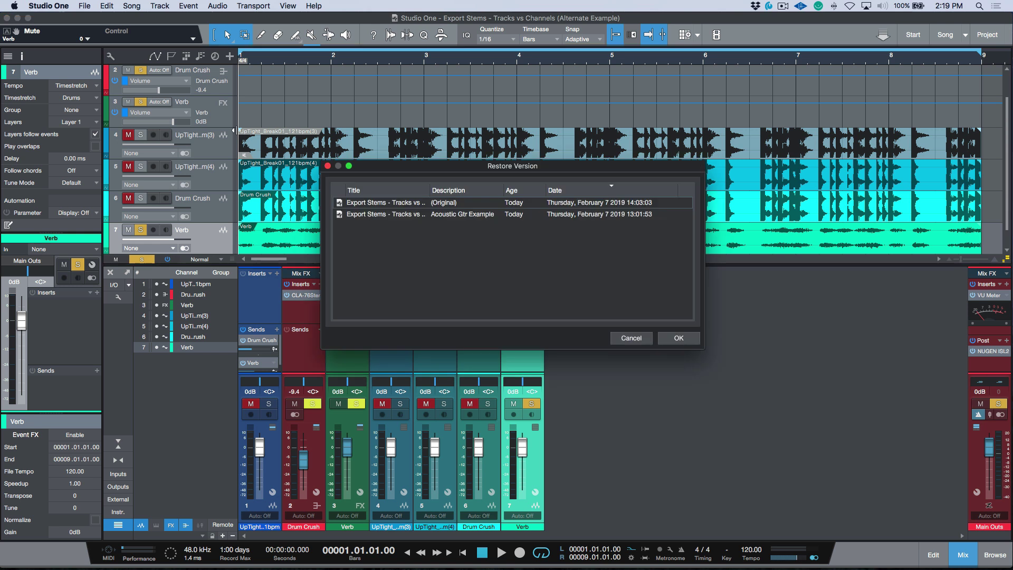
Restore the Acoustic Gtr Example version, discarding changes and deleting the new stem files.
{"action": "left_click", "coordinate": [444, 215]}
{"action": "left_click", "coordinate": [677, 339]}
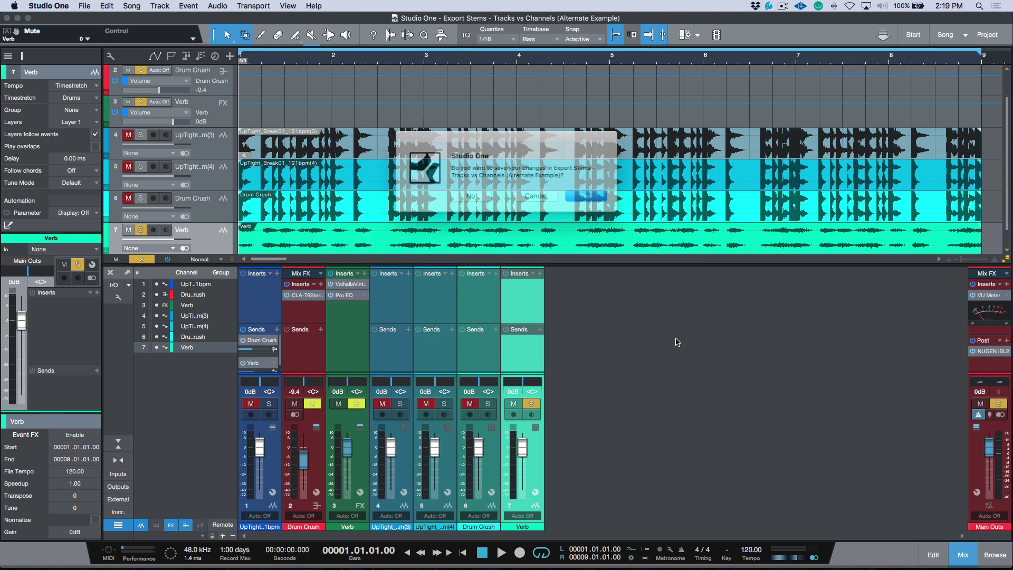
{"action": "left_click", "coordinate": [484, 195]}
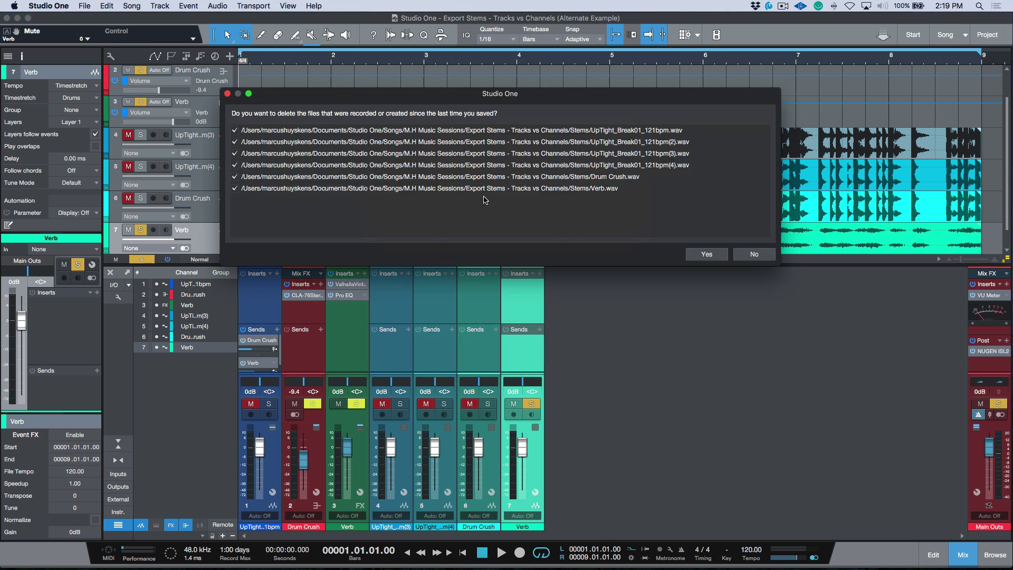
{"action": "left_click", "coordinate": [712, 254]}
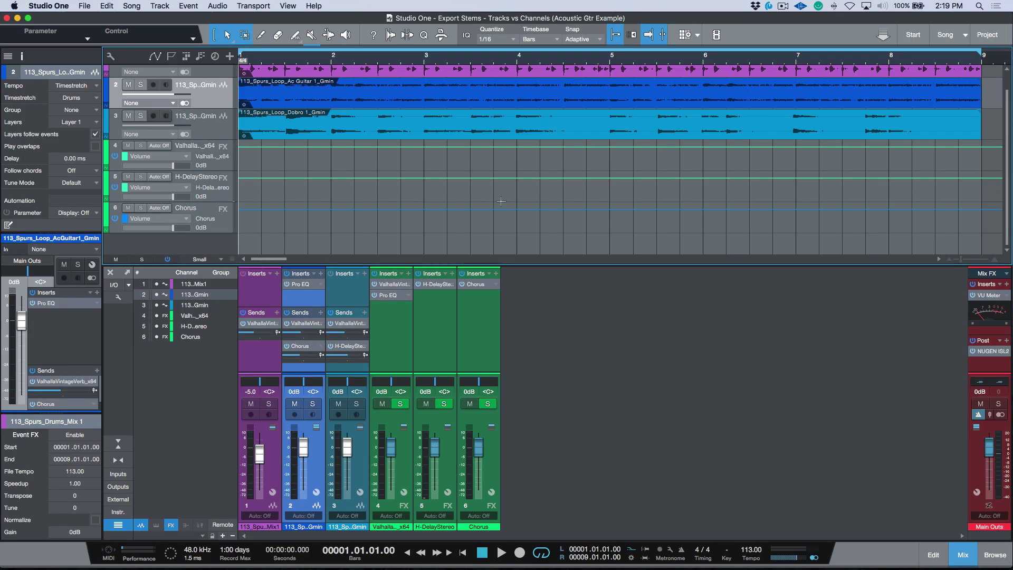
Select the drums, acoustic guitar and Dobro tracks, and inspect the ValhallaVintageVerb settings.
{"action": "scroll", "coordinate": [454, 201], "scroll_direction": "up", "scroll_amount": 1}
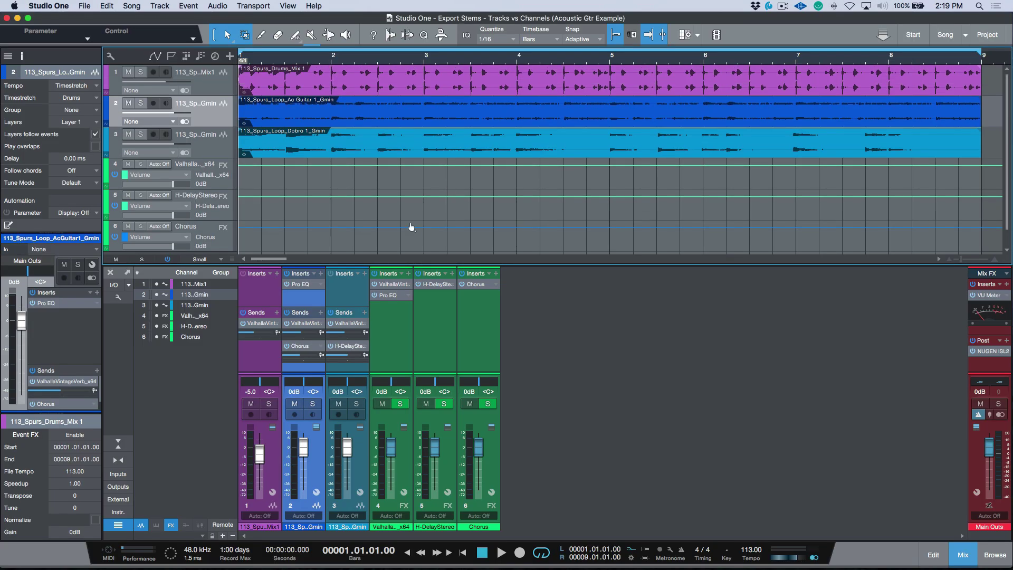
{"action": "left_click", "coordinate": [217, 88]}
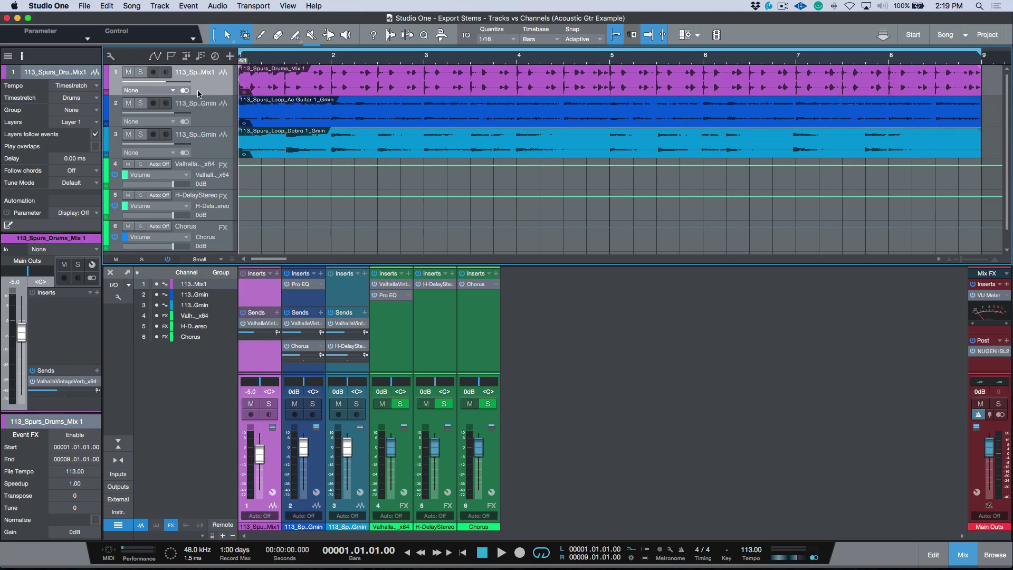
{"action": "left_click", "coordinate": [214, 116]}
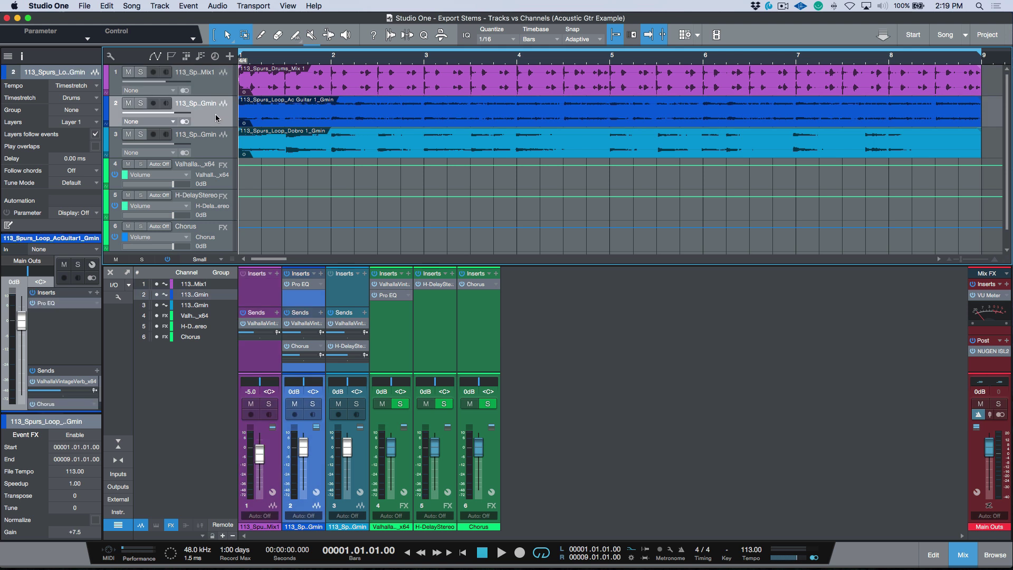
{"action": "left_click", "coordinate": [210, 147]}
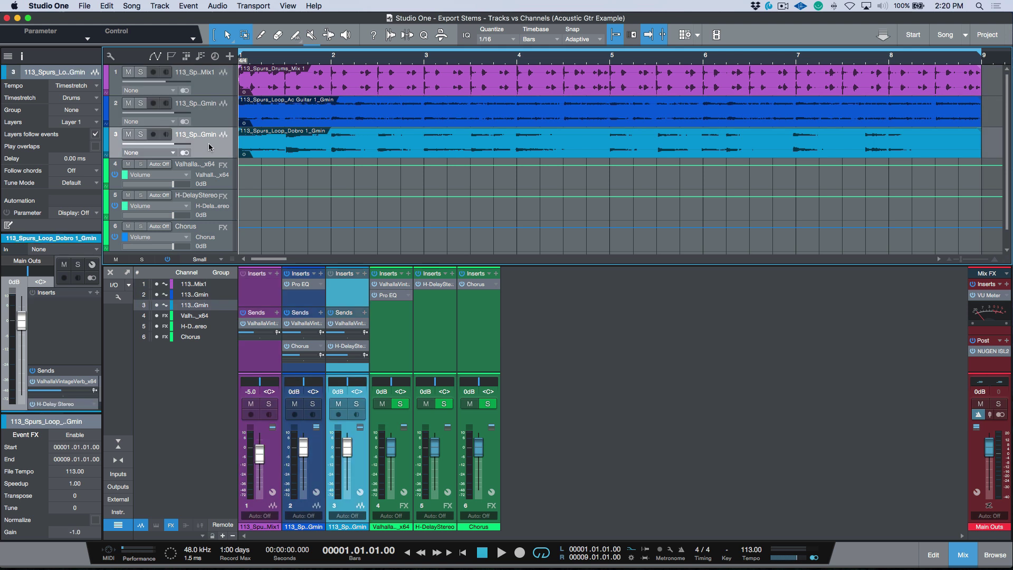
{"action": "left_click", "coordinate": [216, 89]}
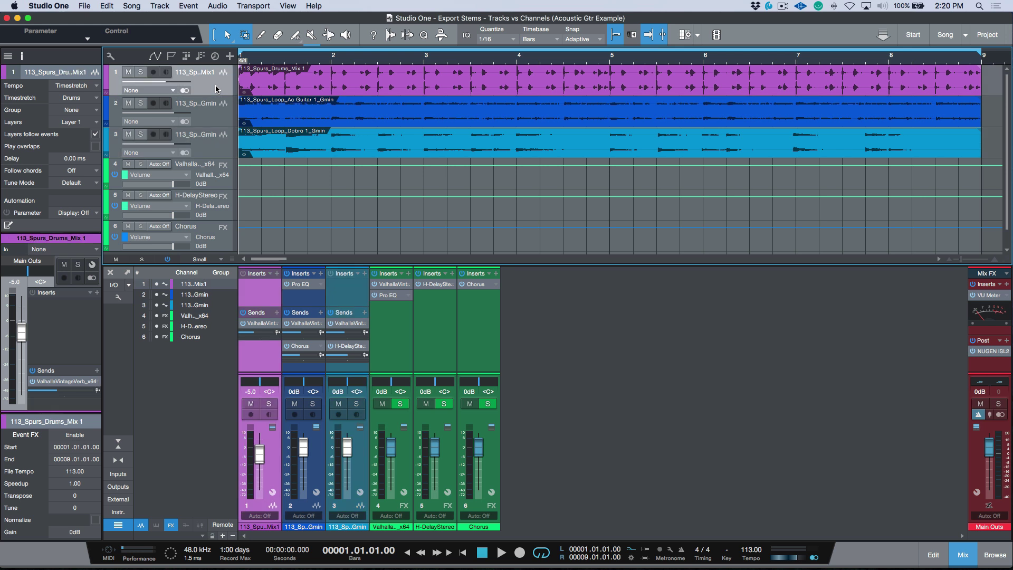
{"action": "left_click", "coordinate": [210, 124]}
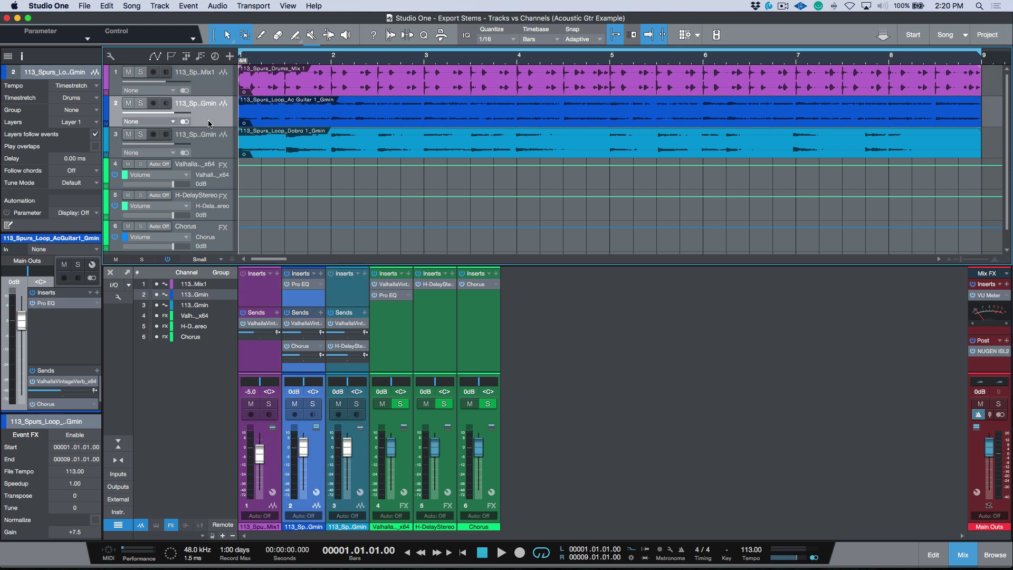
{"action": "left_click", "coordinate": [210, 148]}
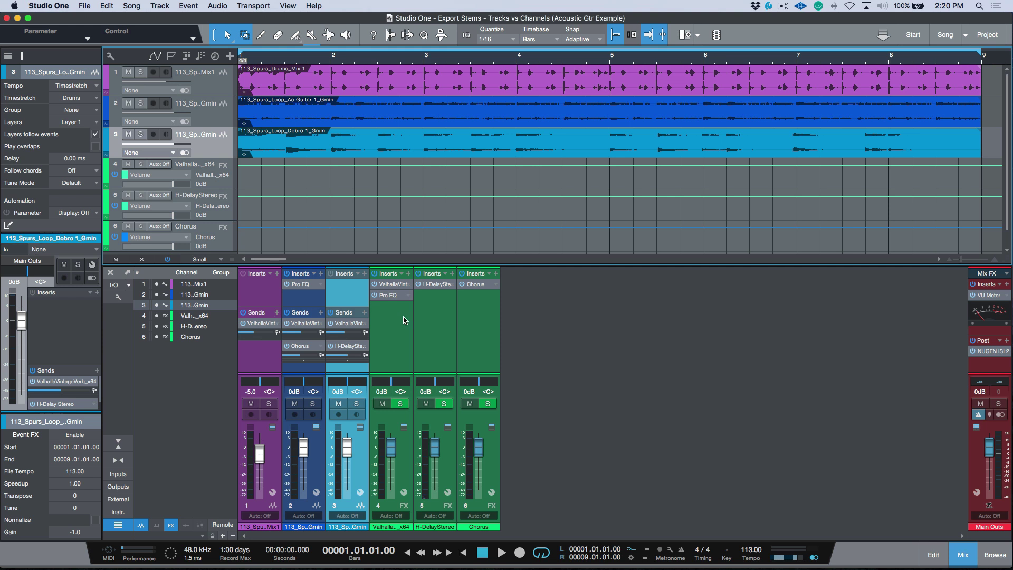
{"action": "double_click", "coordinate": [305, 324]}
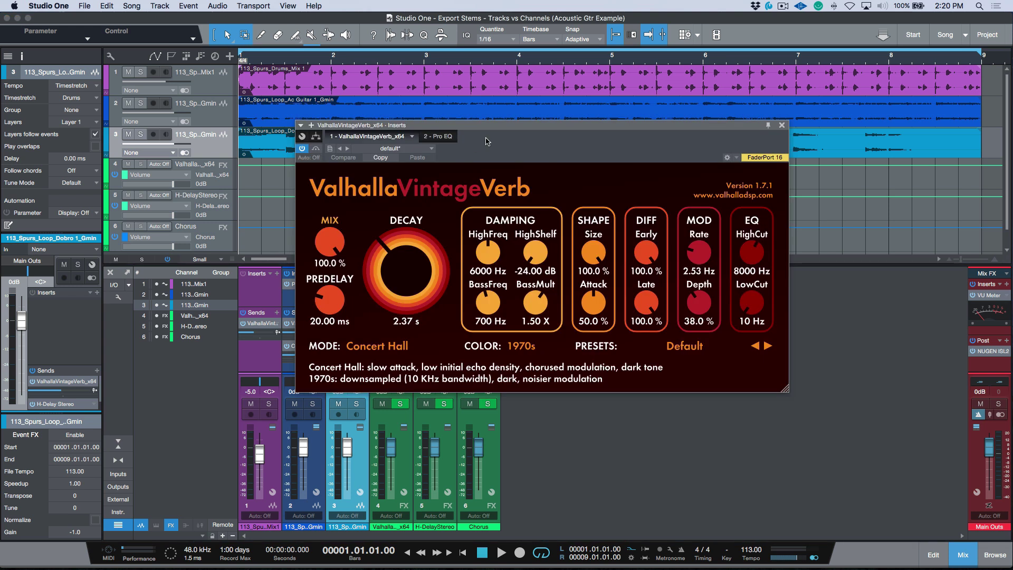
{"action": "left_click", "coordinate": [782, 125]}
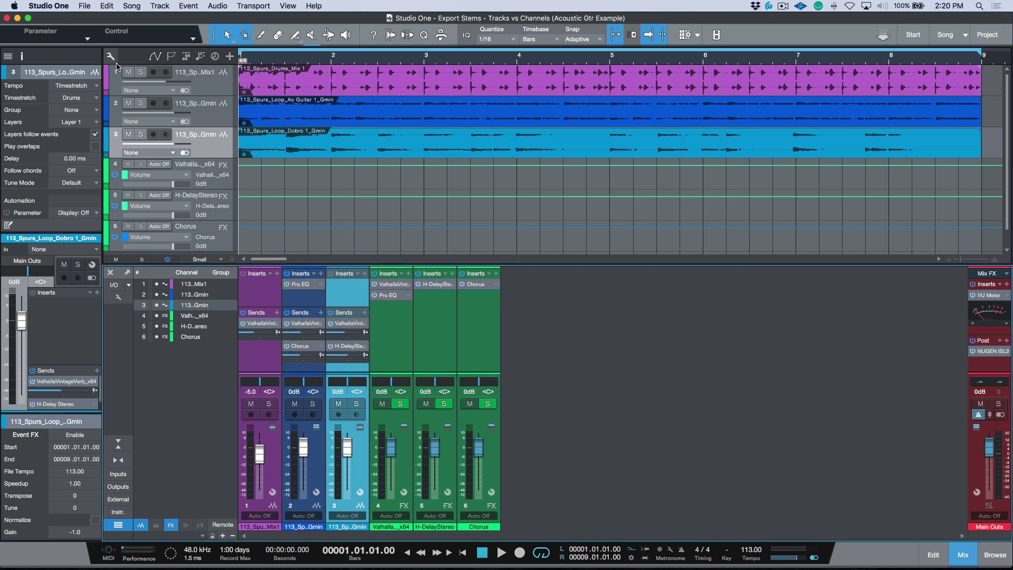
Solo and play the drums mix, acoustic guitar loop, and Dobro loop tracks in turn.
{"action": "left_click", "coordinate": [213, 83]}
{"action": "key", "text": "s"}
{"action": "key", "text": "space"}
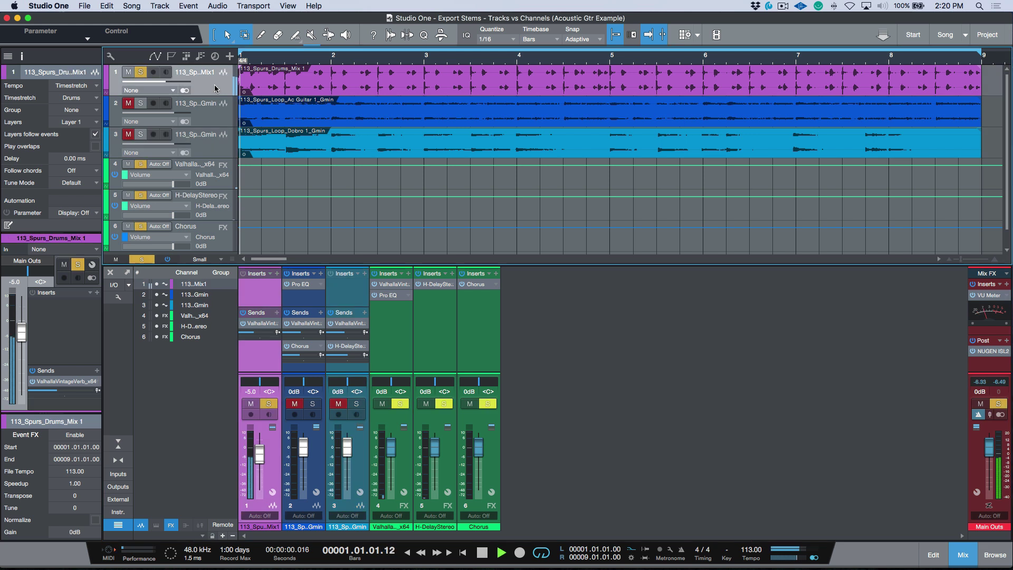
{"action": "left_click", "coordinate": [215, 116]}
{"action": "key", "text": "space"}
{"action": "key", "text": "space"}
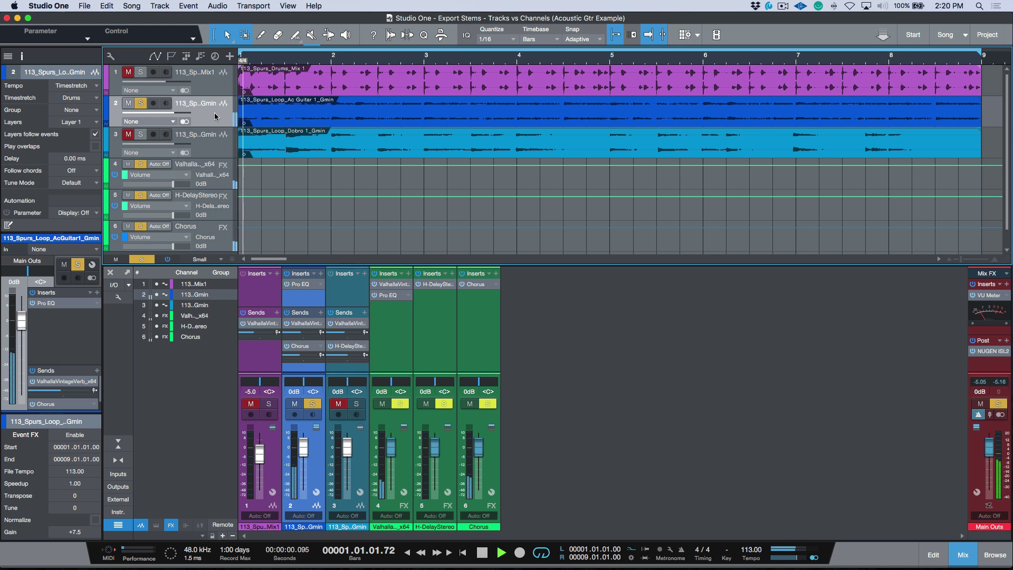
{"action": "key", "text": "space"}
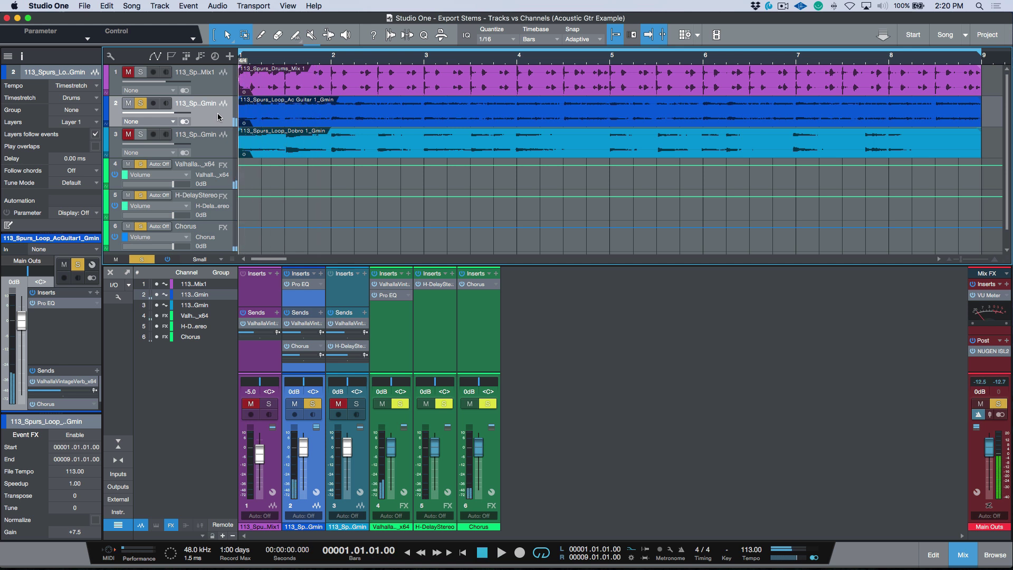
{"action": "left_click", "coordinate": [215, 138]}
{"action": "key", "text": "space"}
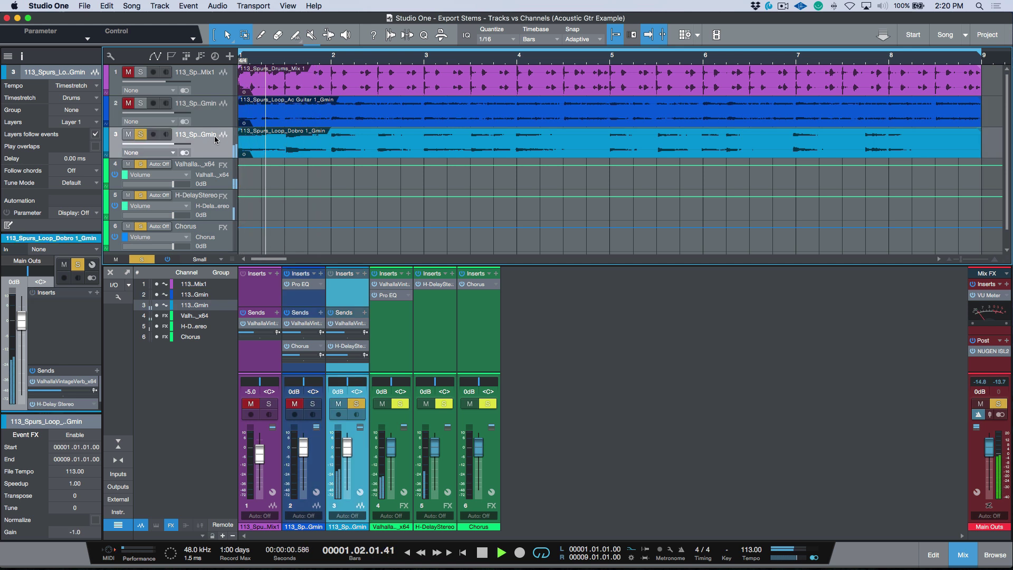
{"action": "key", "text": "space"}
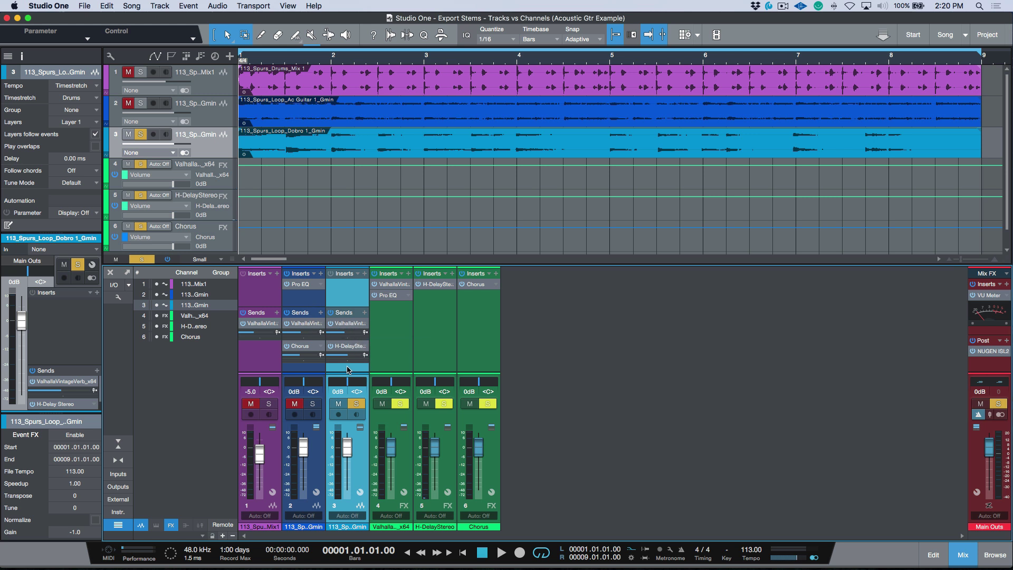
Move the mixer solo between the acoustic guitar, drums mix, and Dobro channels.
{"action": "left_click", "coordinate": [304, 373]}
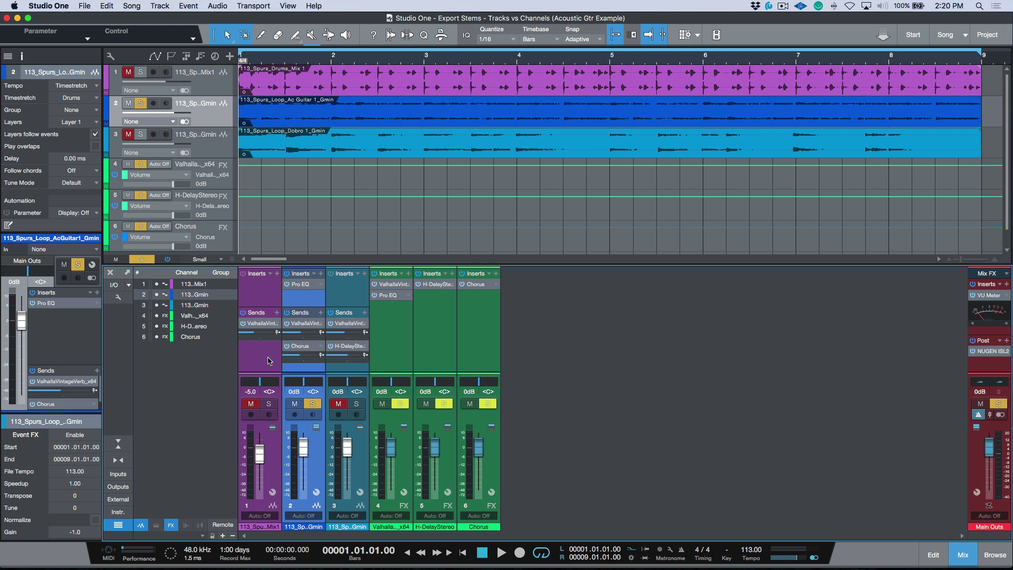
{"action": "left_click", "coordinate": [267, 361]}
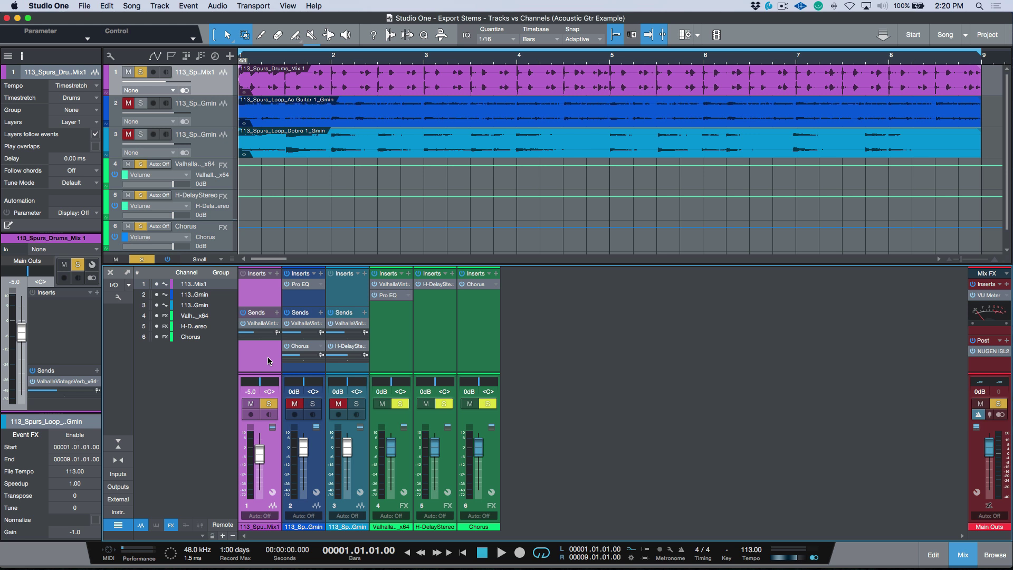
{"action": "left_click", "coordinate": [304, 365]}
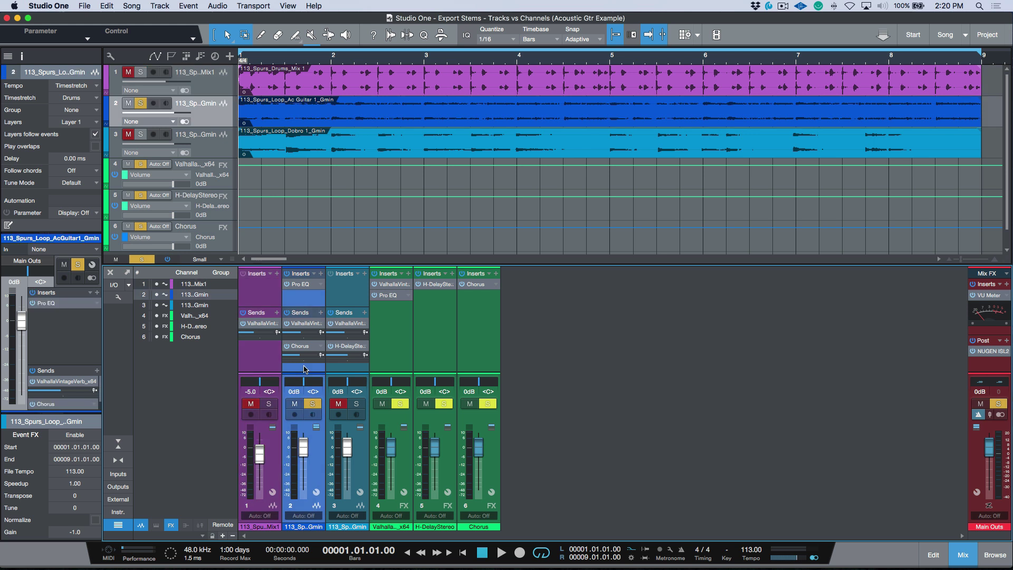
{"action": "left_click", "coordinate": [346, 296]}
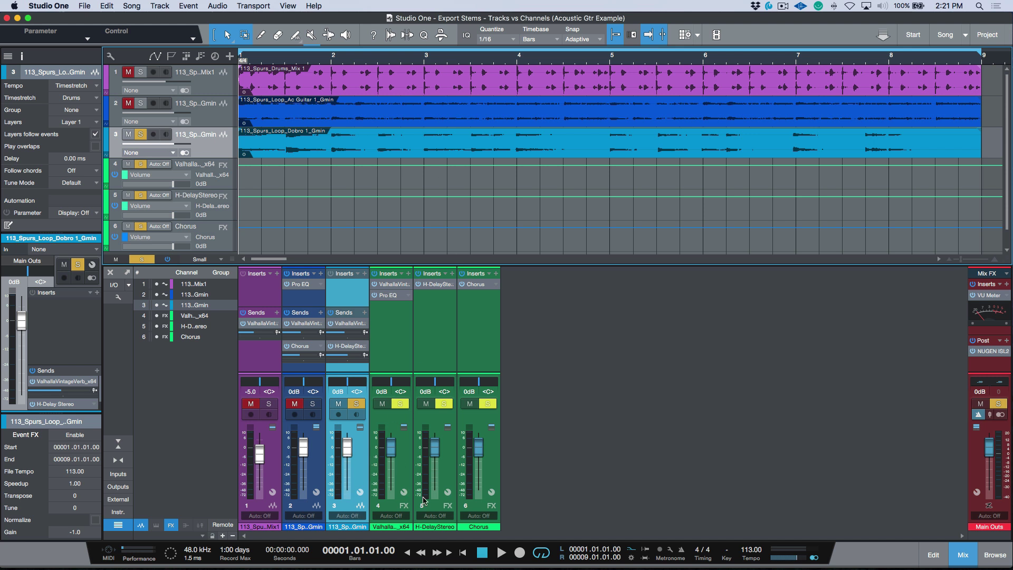
Play and stop the song, then solo and unsolo the drums mix channel.
{"action": "key", "text": "space"}
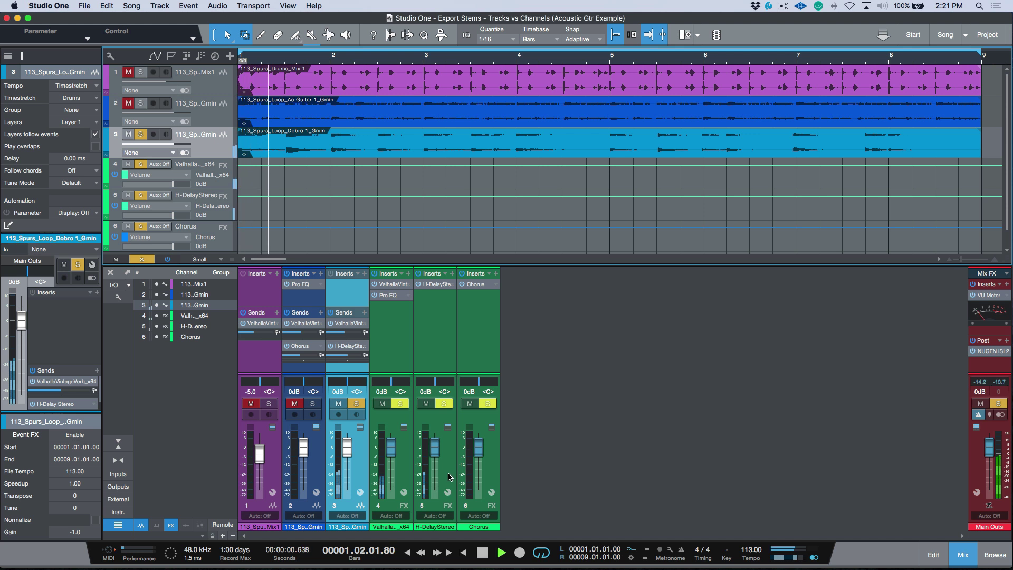
{"action": "key", "text": "space"}
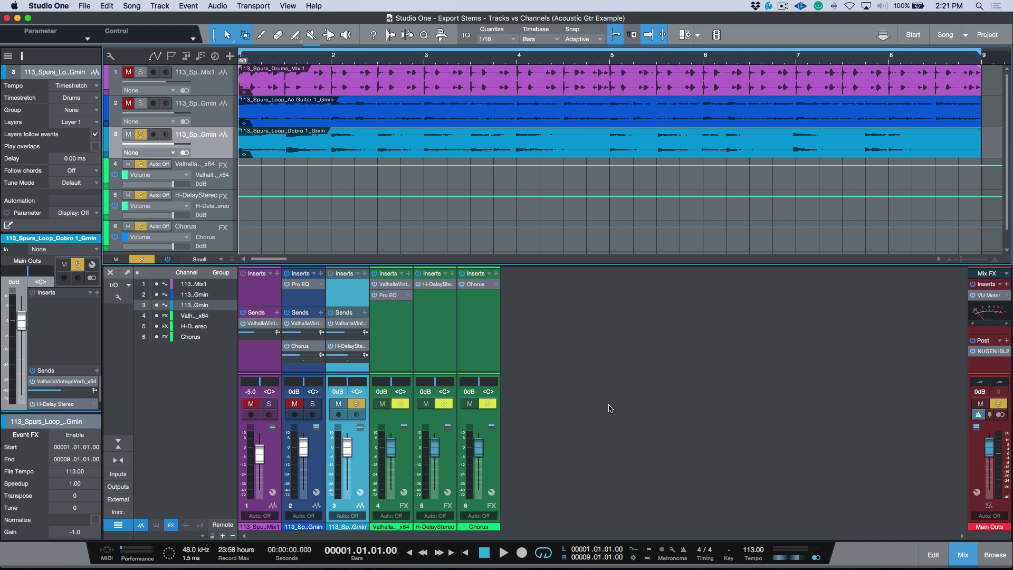
{"action": "left_click", "coordinate": [254, 359]}
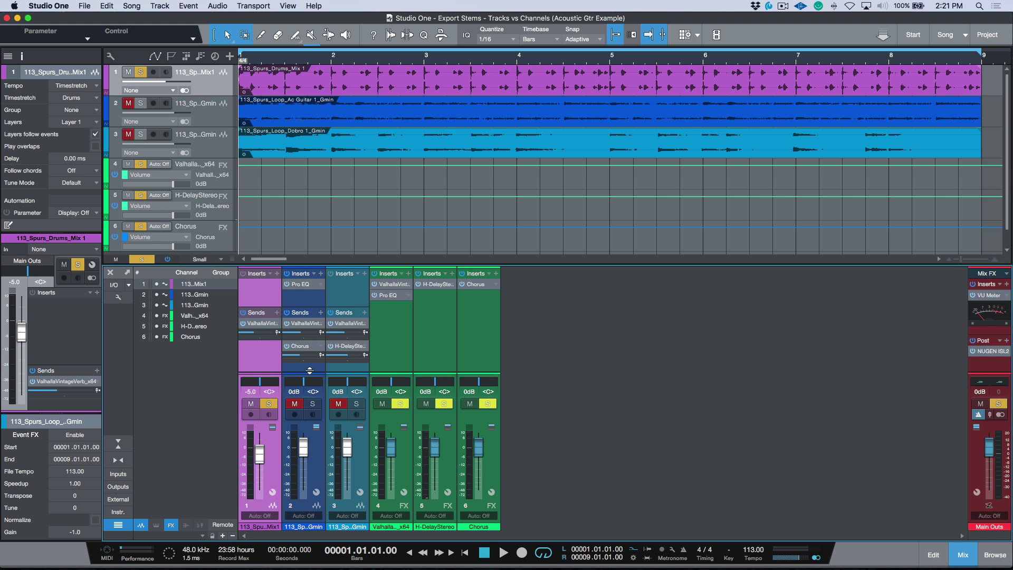
{"action": "left_click", "coordinate": [270, 404]}
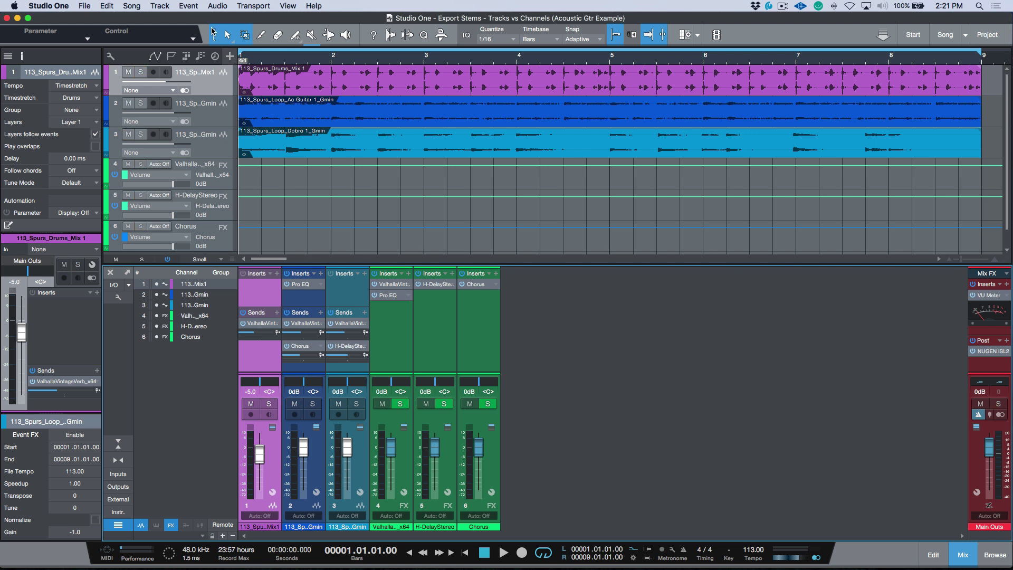
Export the drums, acoustic guitar and Dobro tracks as Tracks-mode stems with no filename prefix.
{"action": "left_click", "coordinate": [129, 7]}
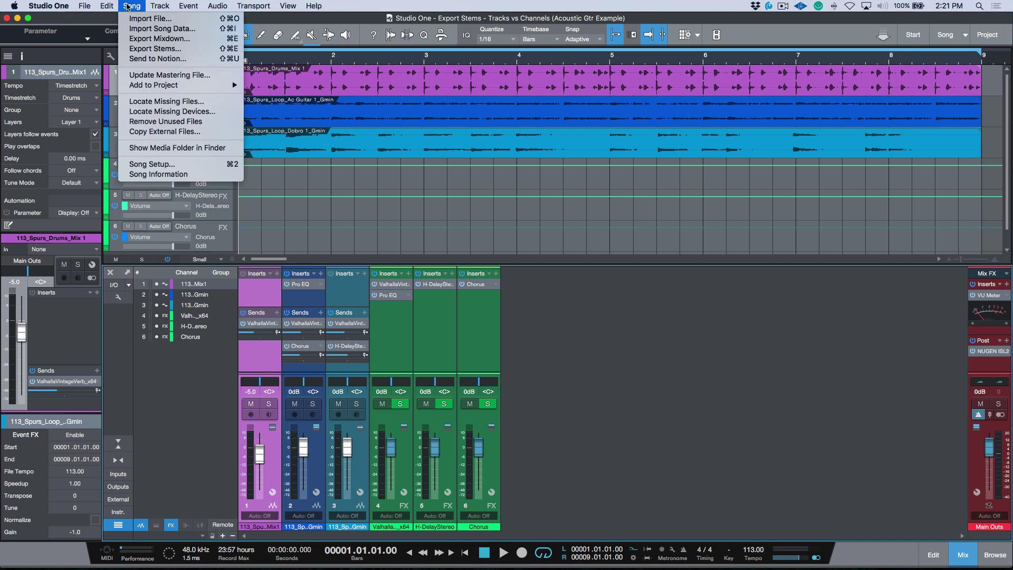
{"action": "left_click", "coordinate": [147, 49]}
{"action": "left_click", "coordinate": [308, 132]}
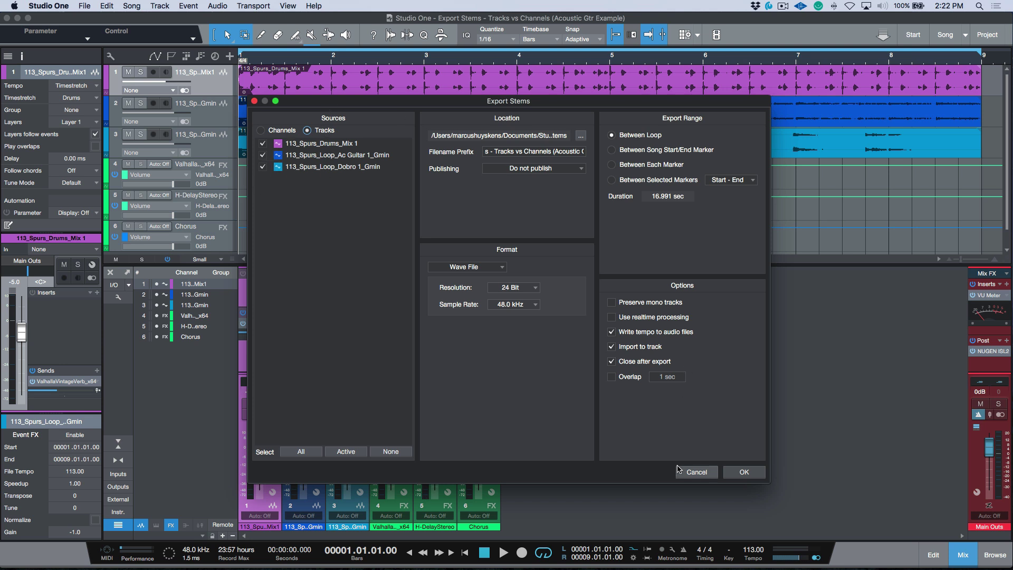
{"action": "left_click", "coordinate": [697, 473]}
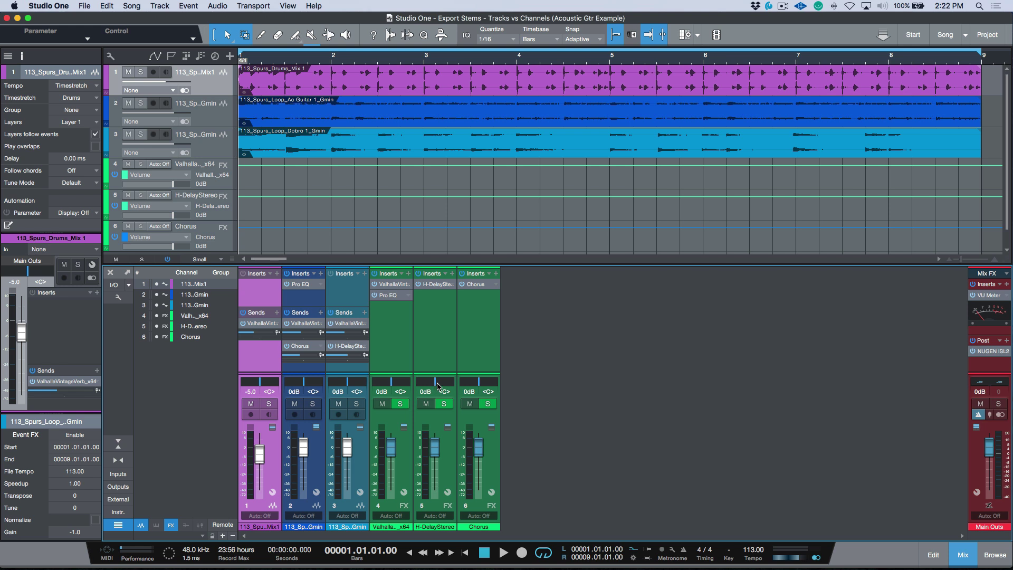
{"action": "key", "text": "super+shift+e"}
{"action": "left_click", "coordinate": [533, 152]}
{"action": "key", "text": "BackSpace"}
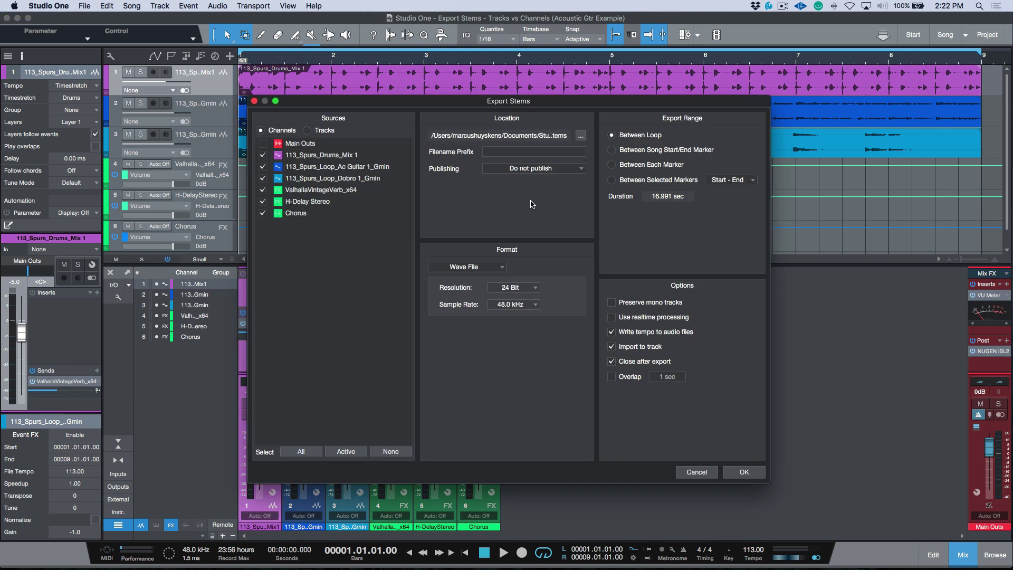
{"action": "left_click", "coordinate": [313, 132]}
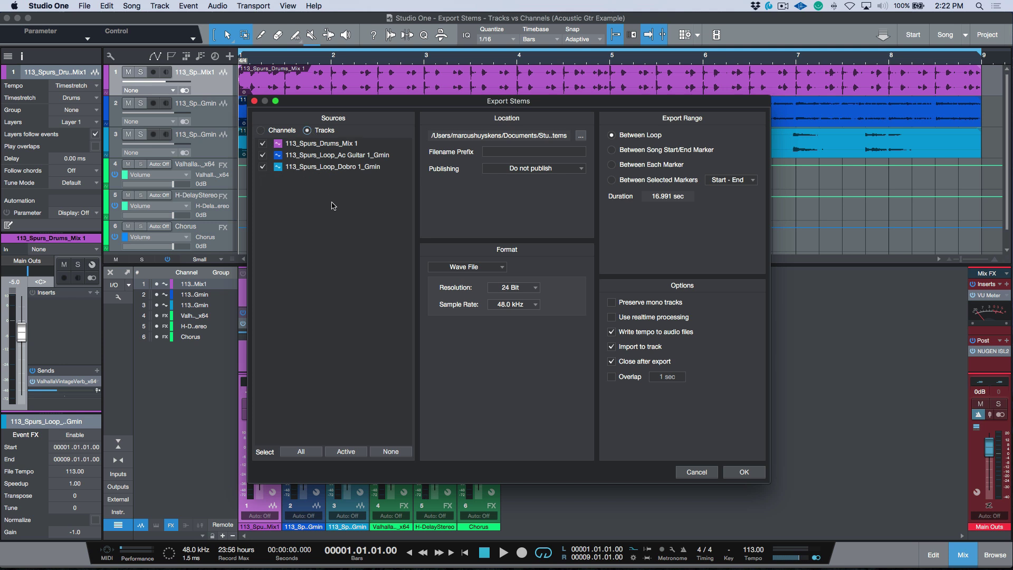
{"action": "left_click", "coordinate": [745, 471]}
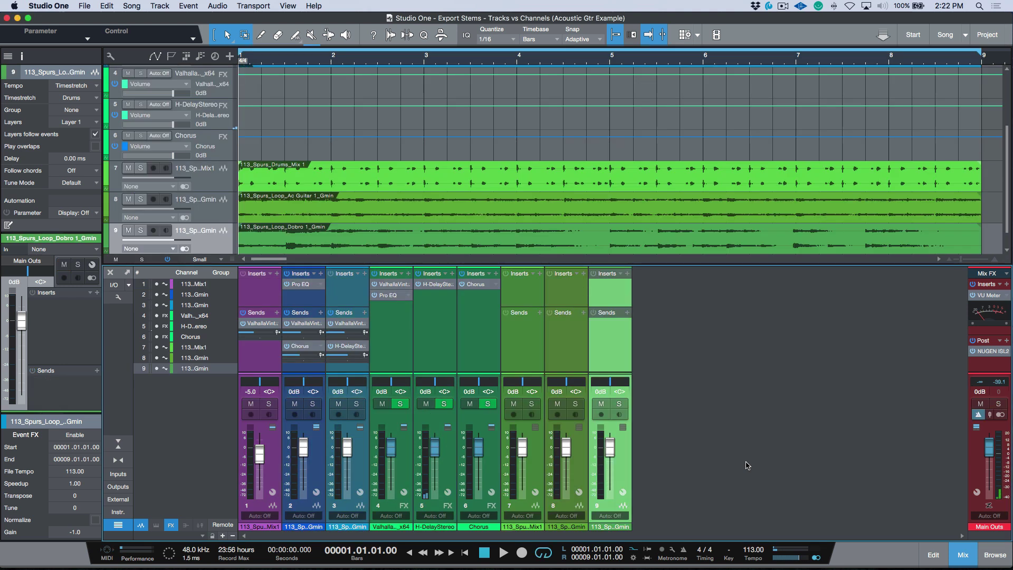
Solo and play the imported drums, guitar and dobro stems in turn, then solo the original Dobro.
{"action": "left_click", "coordinate": [223, 181]}
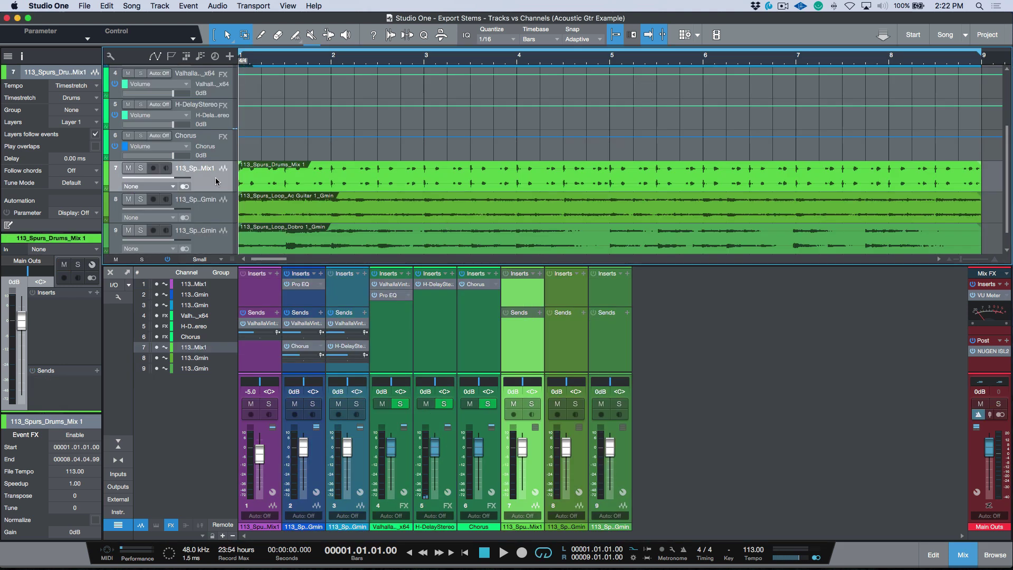
{"action": "key", "text": "s"}
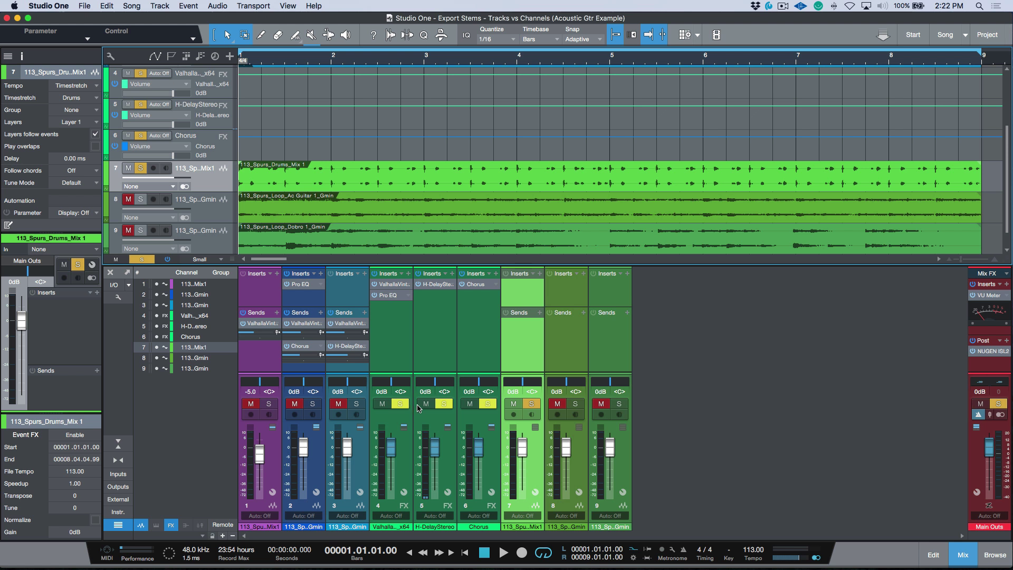
{"action": "key", "text": "space"}
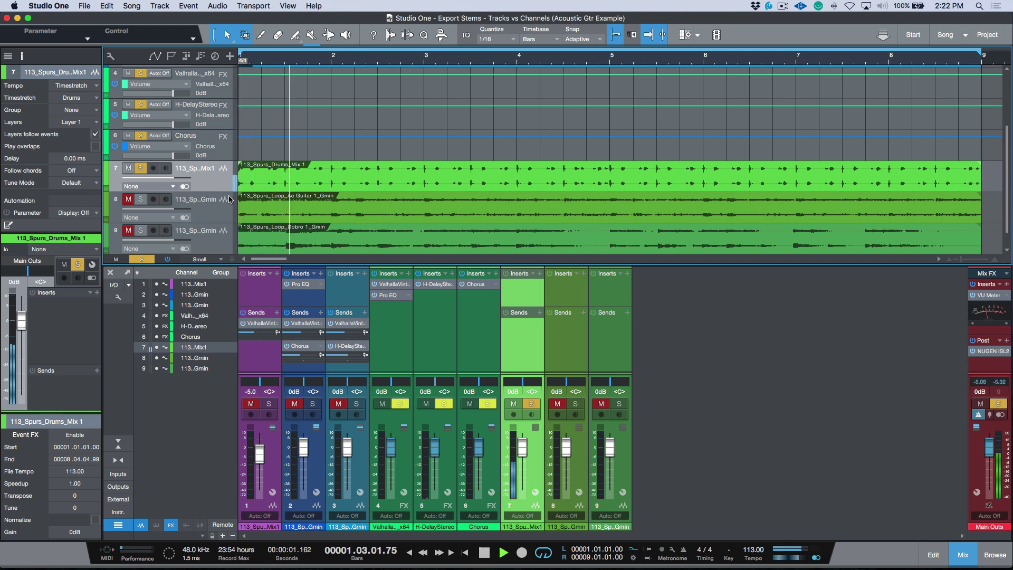
{"action": "key", "text": "space"}
{"action": "left_click", "coordinate": [214, 213]}
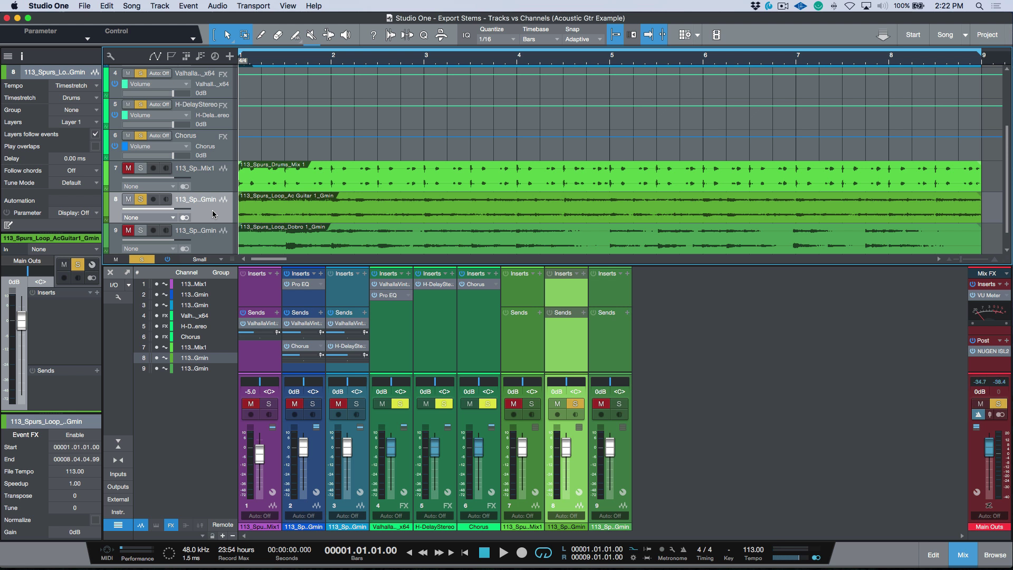
{"action": "key", "text": "space"}
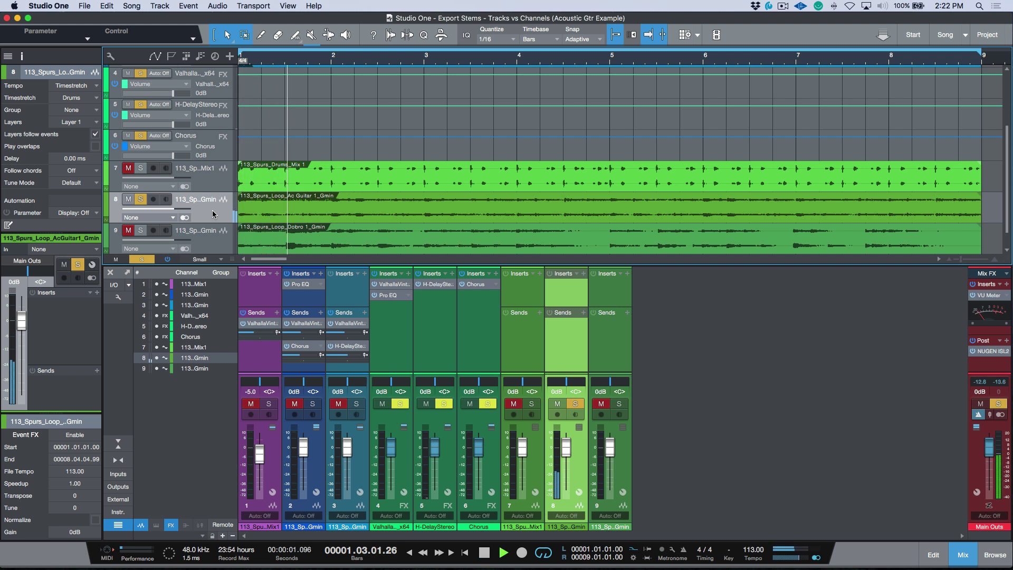
{"action": "key", "text": "space"}
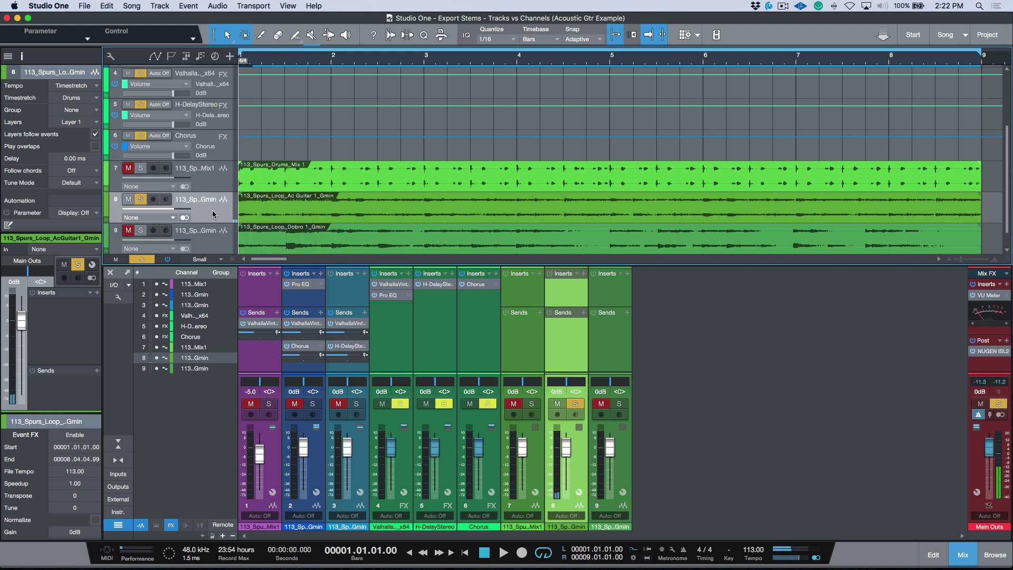
{"action": "left_click", "coordinate": [216, 246]}
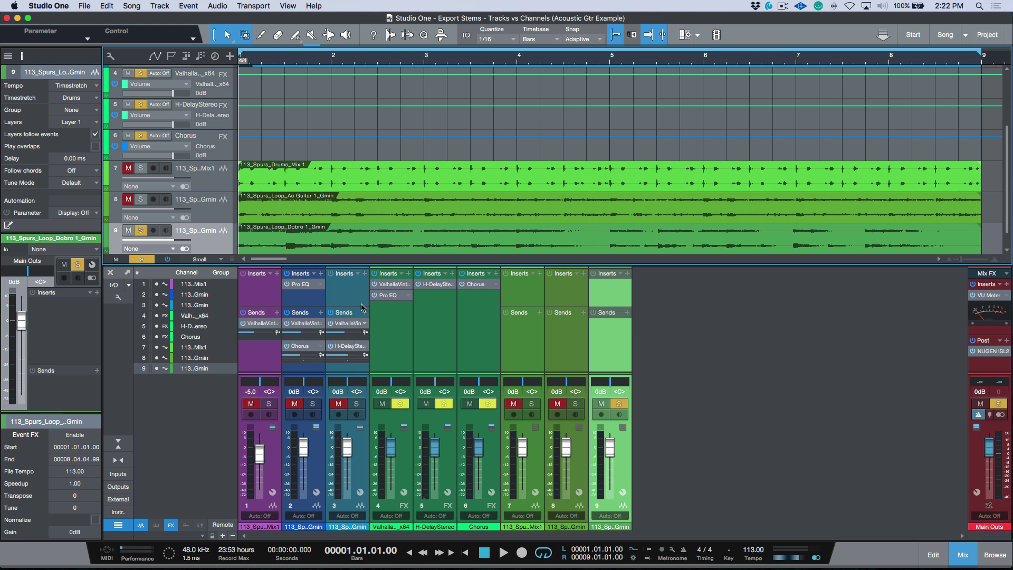
{"action": "key", "text": "space"}
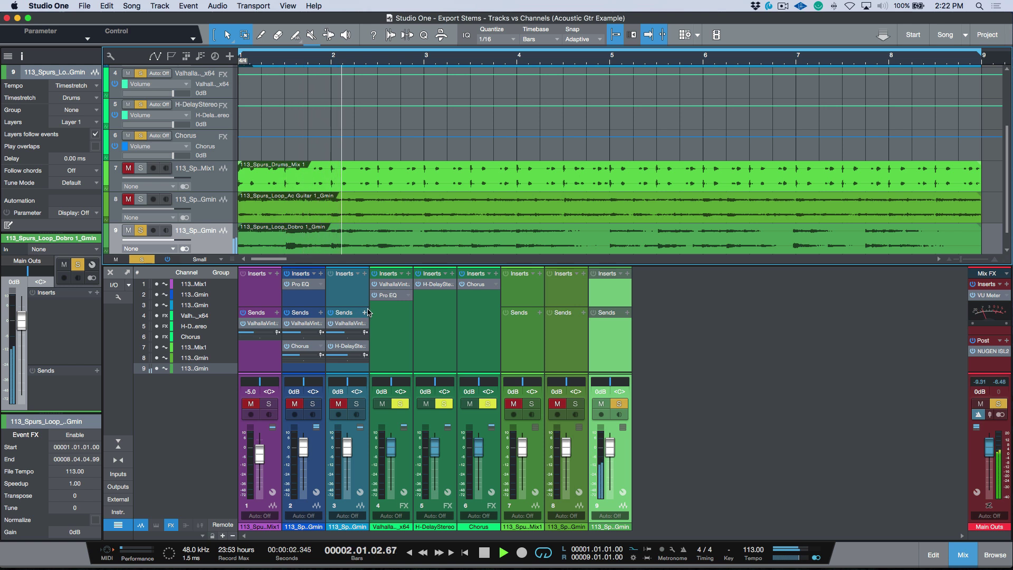
{"action": "key", "text": "space"}
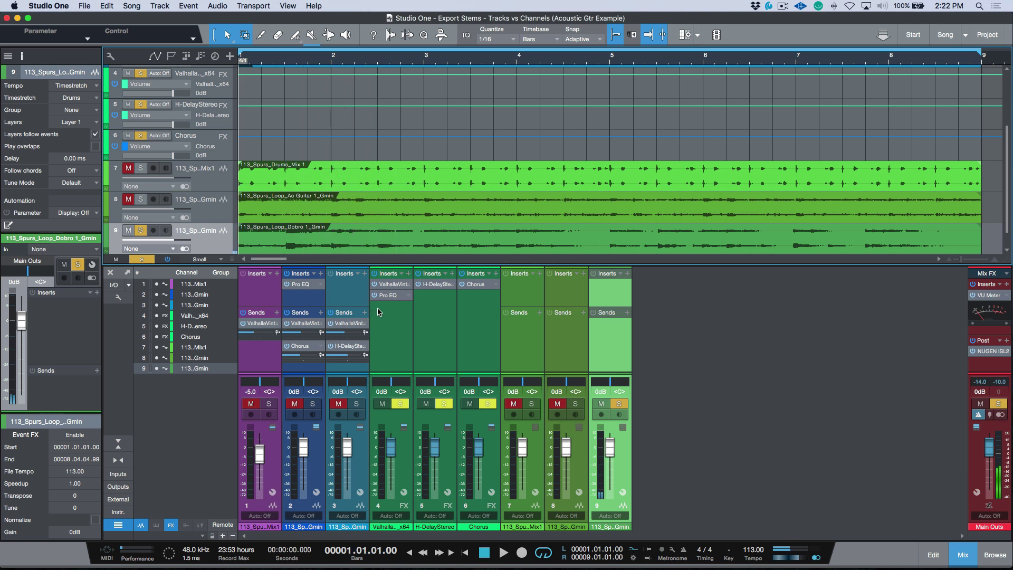
{"action": "left_click", "coordinate": [355, 303]}
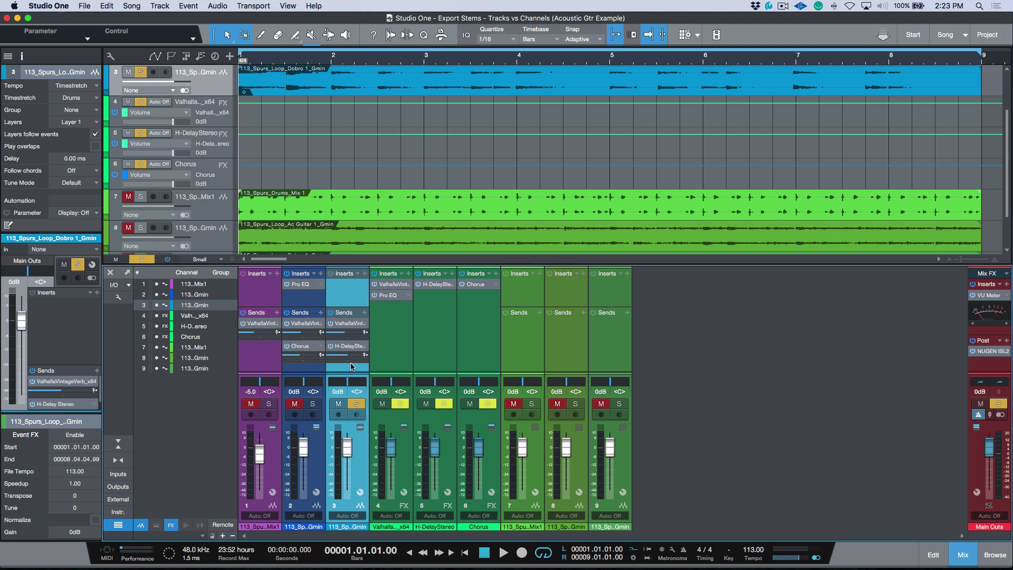
Mute stems 7–9, then export Channels stems excluding those three, with no filename prefix.
{"action": "key", "text": "shift+w"}
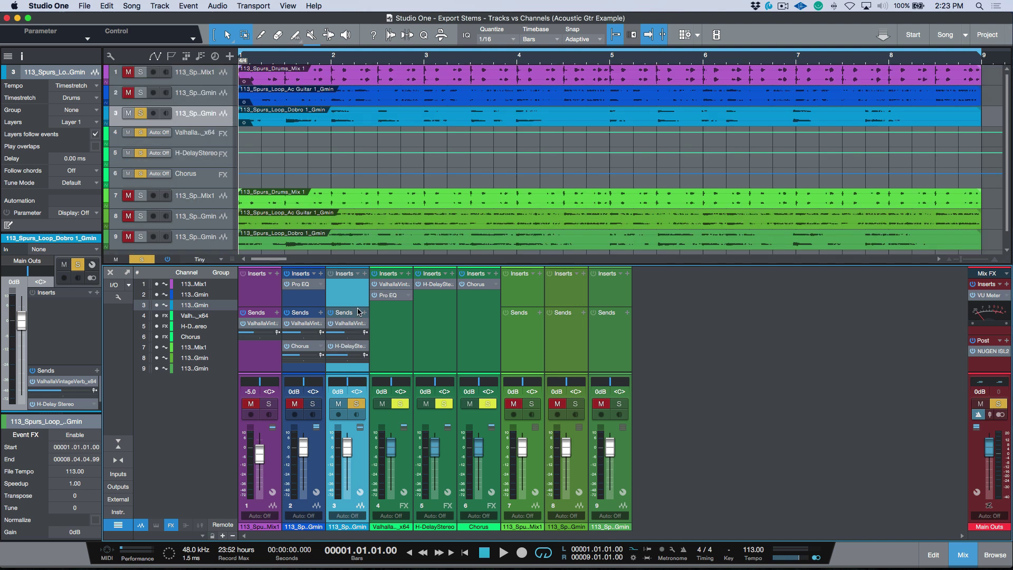
{"action": "left_click_drag", "start_coordinate": [366, 204], "coordinate": [365, 252]}
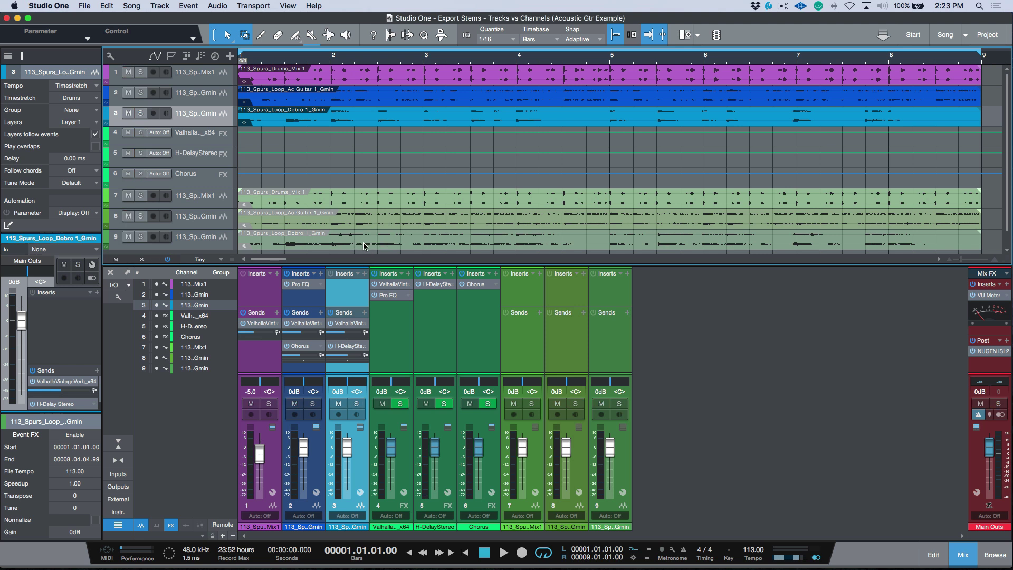
{"action": "key", "text": "super+shift+e"}
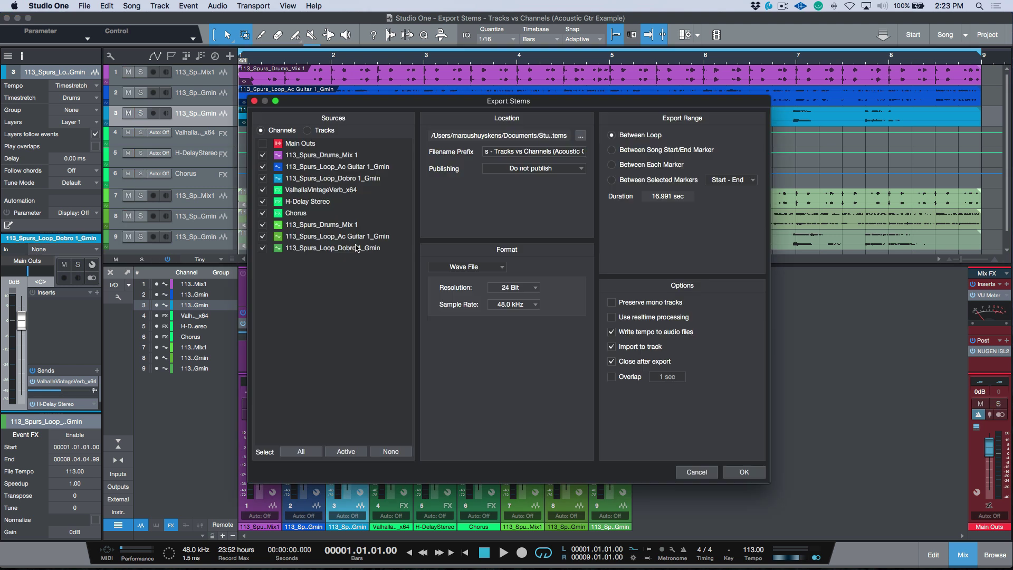
{"action": "left_click", "coordinate": [262, 224]}
{"action": "left_click", "coordinate": [262, 236]}
{"action": "left_click", "coordinate": [262, 247]}
{"action": "left_click", "coordinate": [517, 153]}
{"action": "key", "text": "BackSpace"}
{"action": "left_click", "coordinate": [744, 472]}
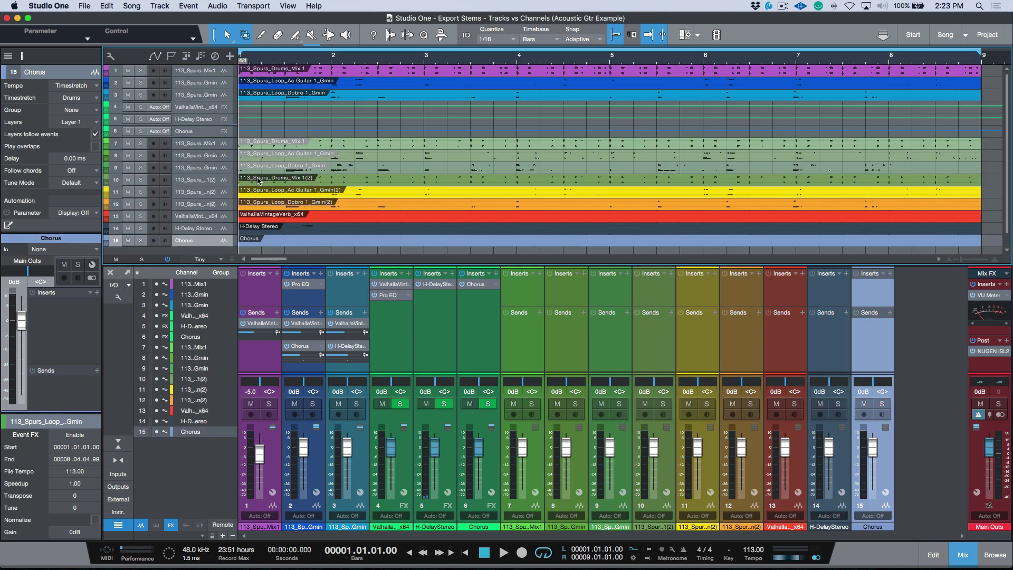
Enlarge tracks, step through tracks 10–13, and solo and play the track 13 reverb stem.
{"action": "key", "text": "F3"}
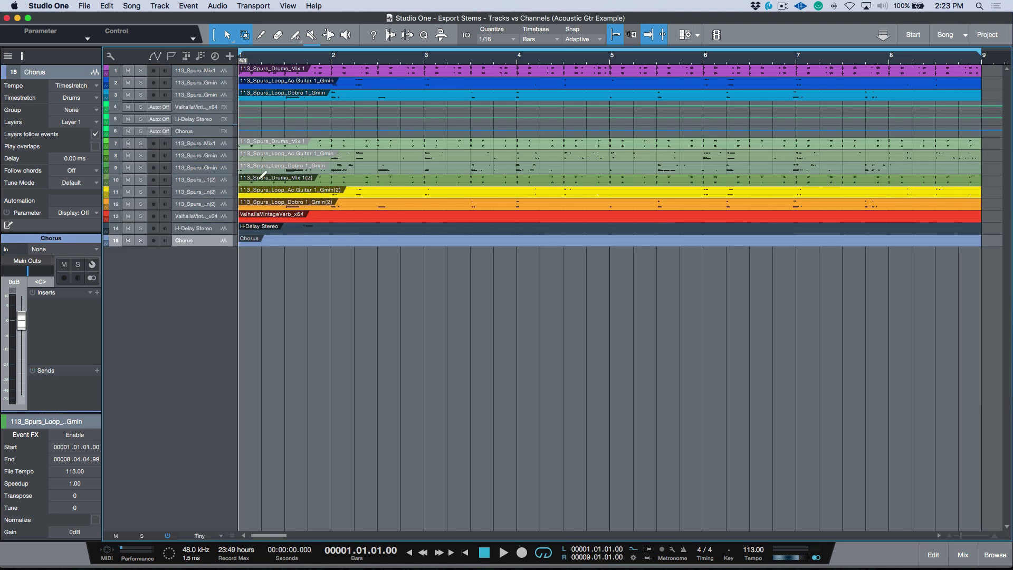
{"action": "key", "text": "z"}
{"action": "left_click", "coordinate": [214, 359]}
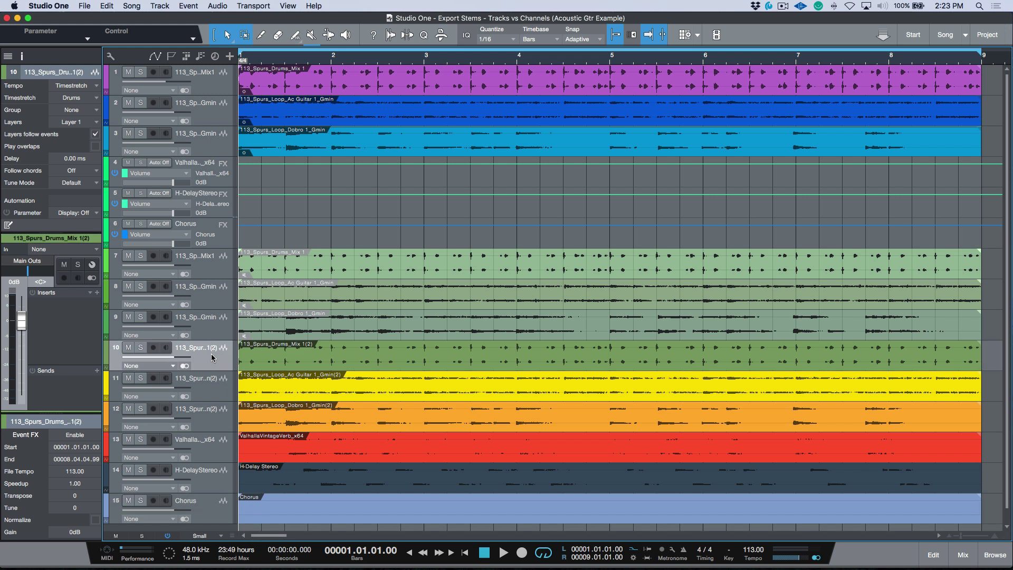
{"action": "left_click", "coordinate": [210, 390]}
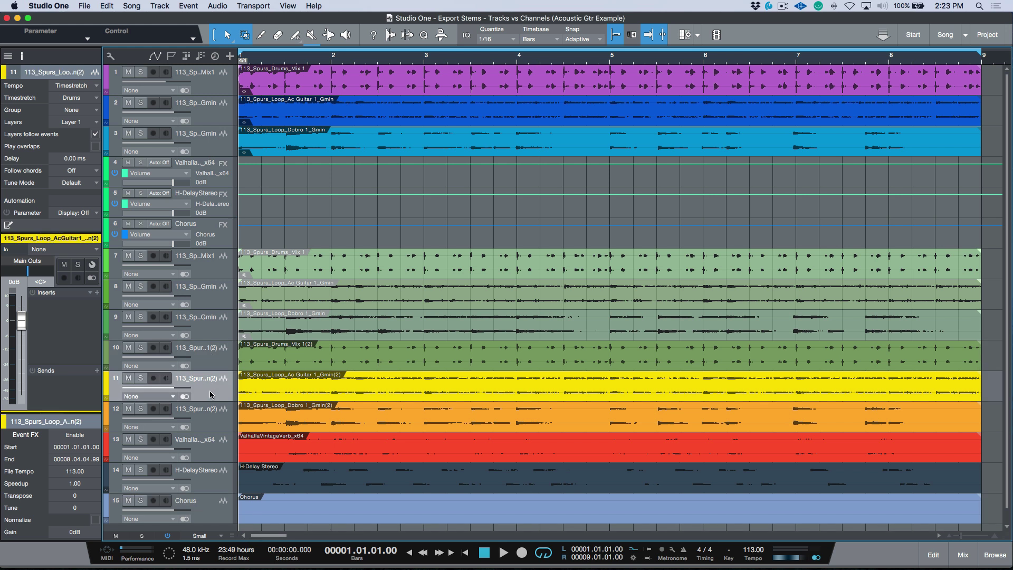
{"action": "left_click", "coordinate": [216, 426]}
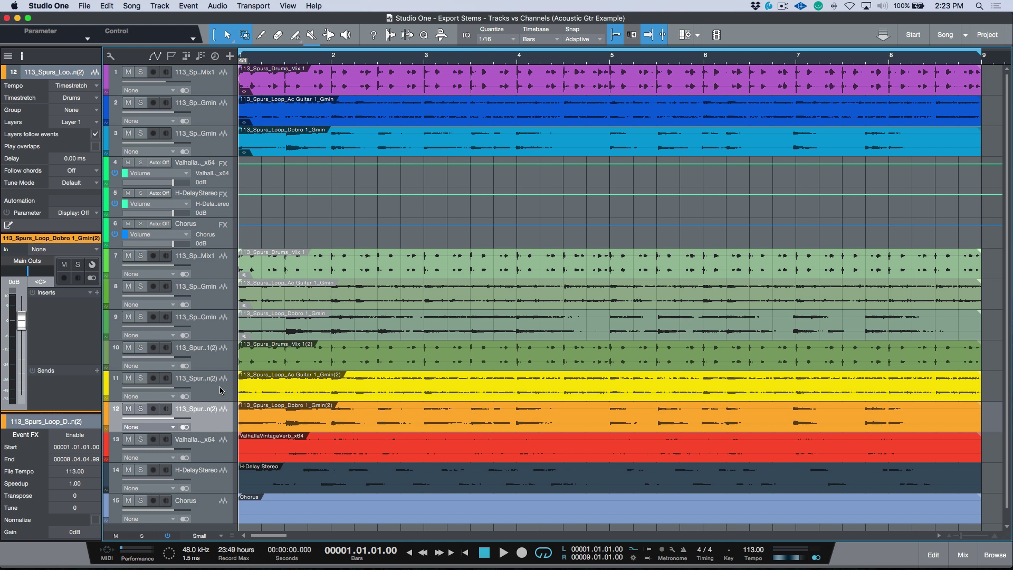
{"action": "left_click", "coordinate": [214, 455]}
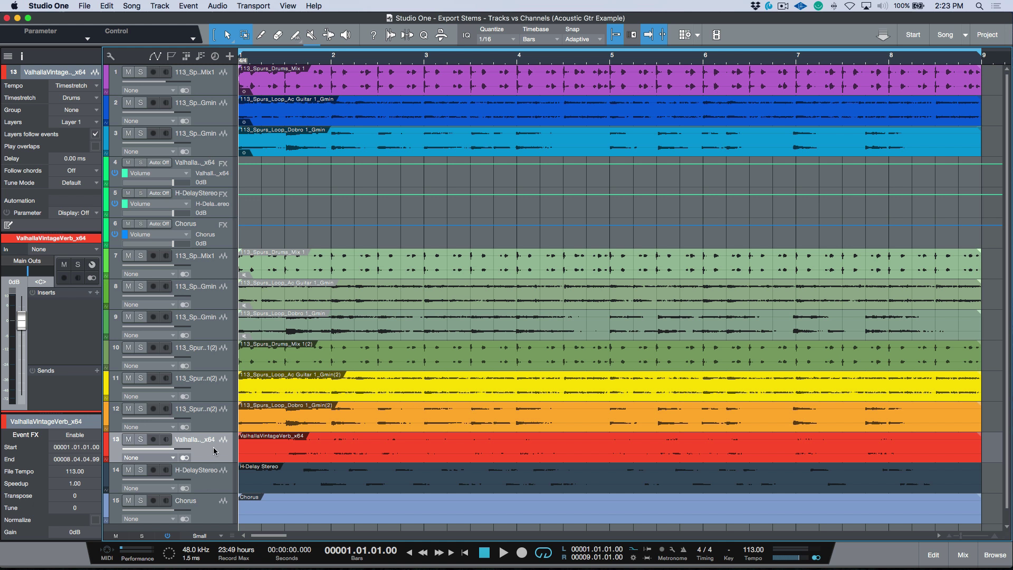
{"action": "key", "text": "s"}
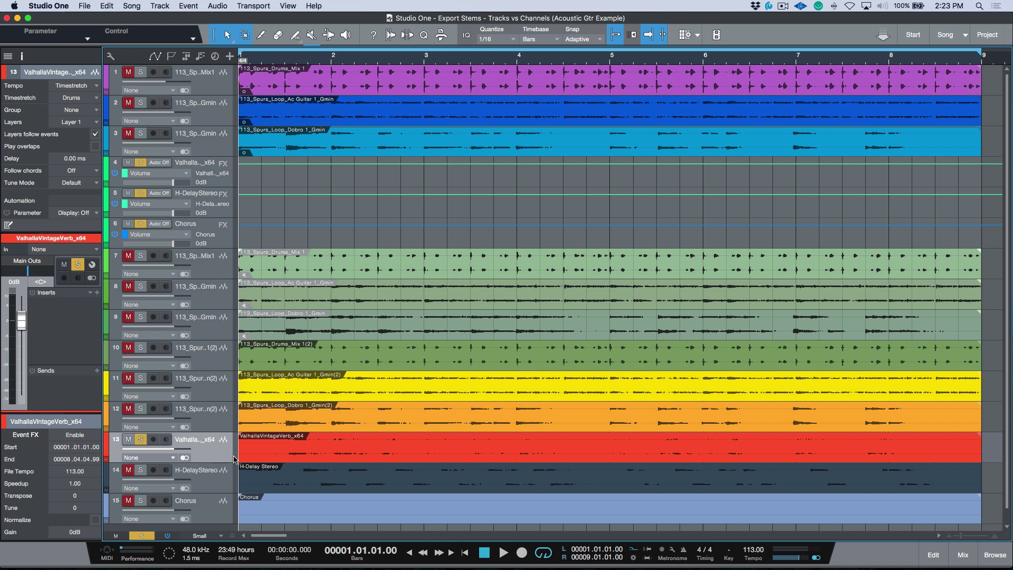
{"action": "key", "text": "space"}
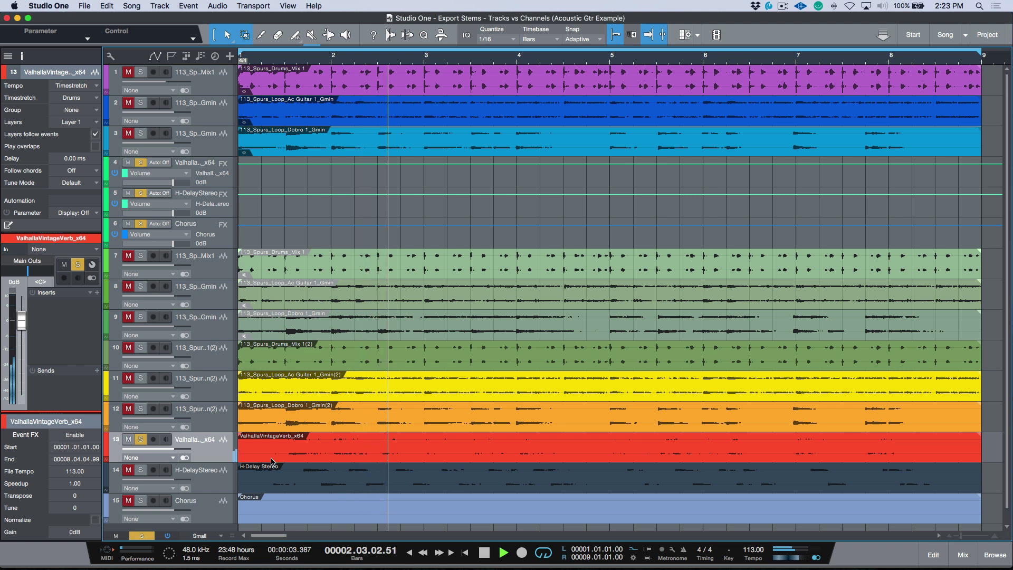
{"action": "key", "text": "space"}
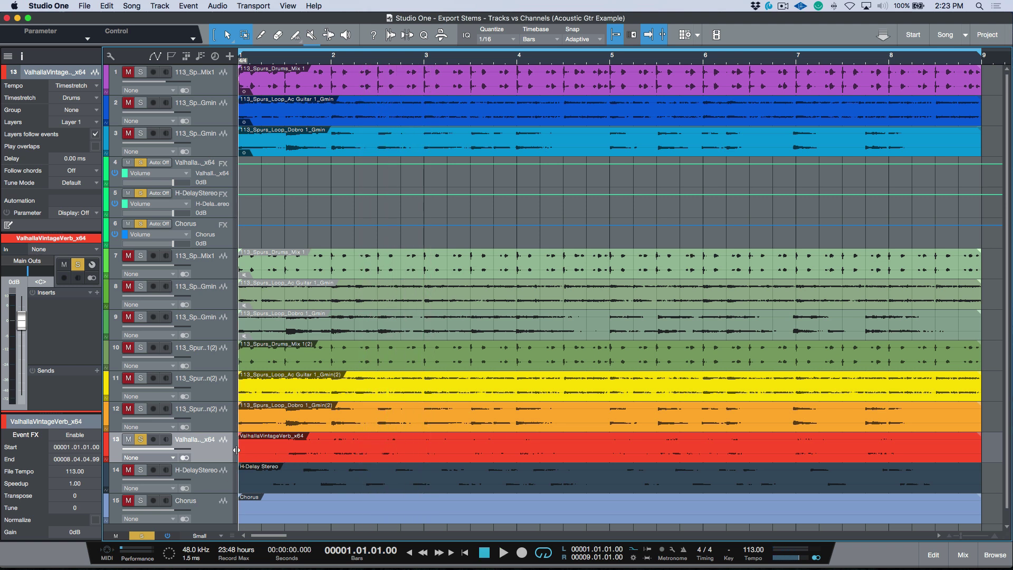
{"action": "key", "text": "F3"}
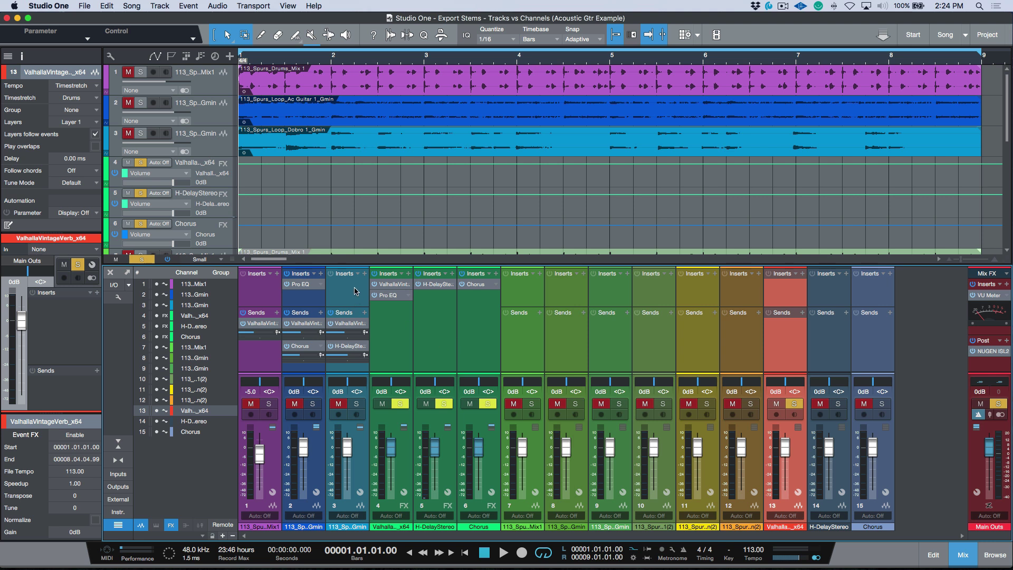
Hide the mixer so all 15 tracks show, with the stems below the three originals.
{"action": "key", "text": "F3"}
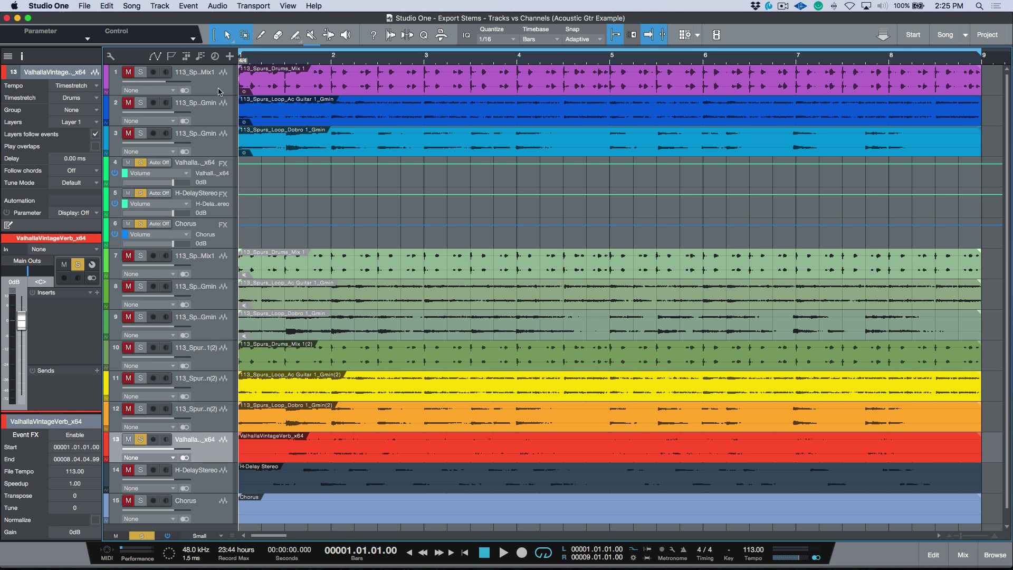
Show the mixer and inspect the UpTight, Drum Crush and Verb channels, then the UpTight track.
{"action": "key", "text": "F3"}
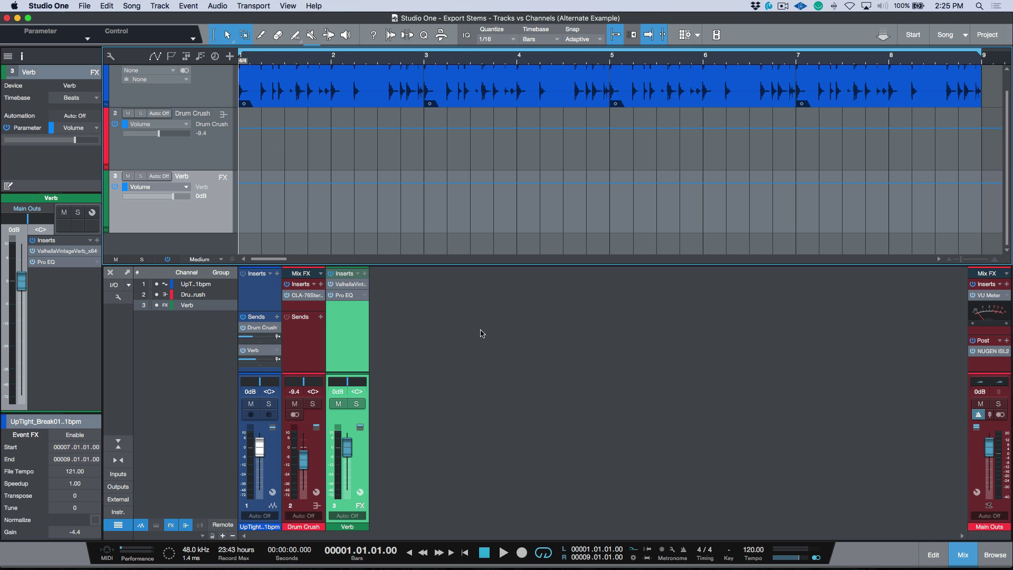
{"action": "scroll", "coordinate": [233, 174], "scroll_direction": "up", "scroll_amount": 1}
{"action": "scroll", "coordinate": [269, 392], "scroll_direction": "down", "scroll_amount": 1}
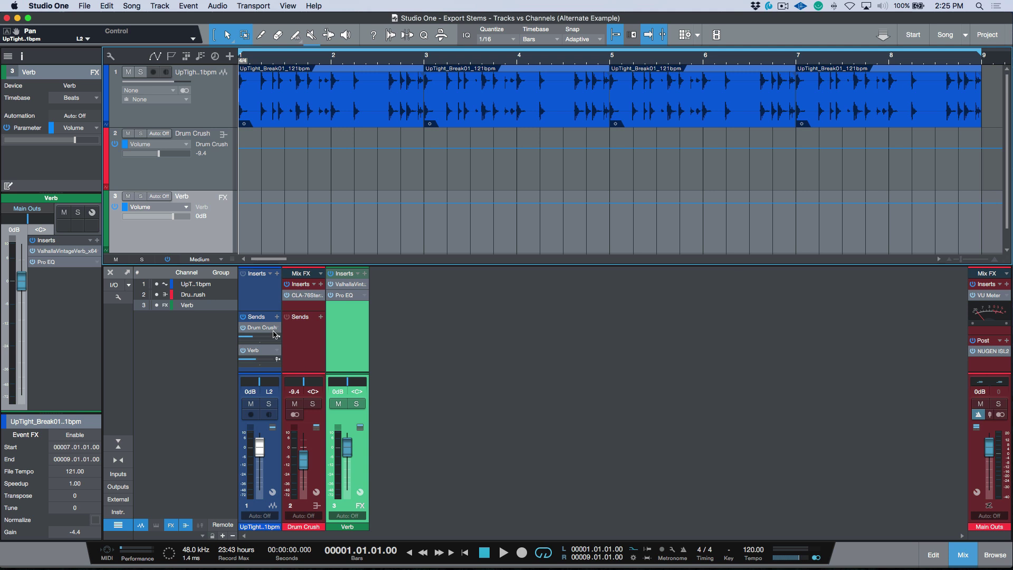
{"action": "left_click", "coordinate": [263, 301]}
{"action": "left_click", "coordinate": [301, 349]}
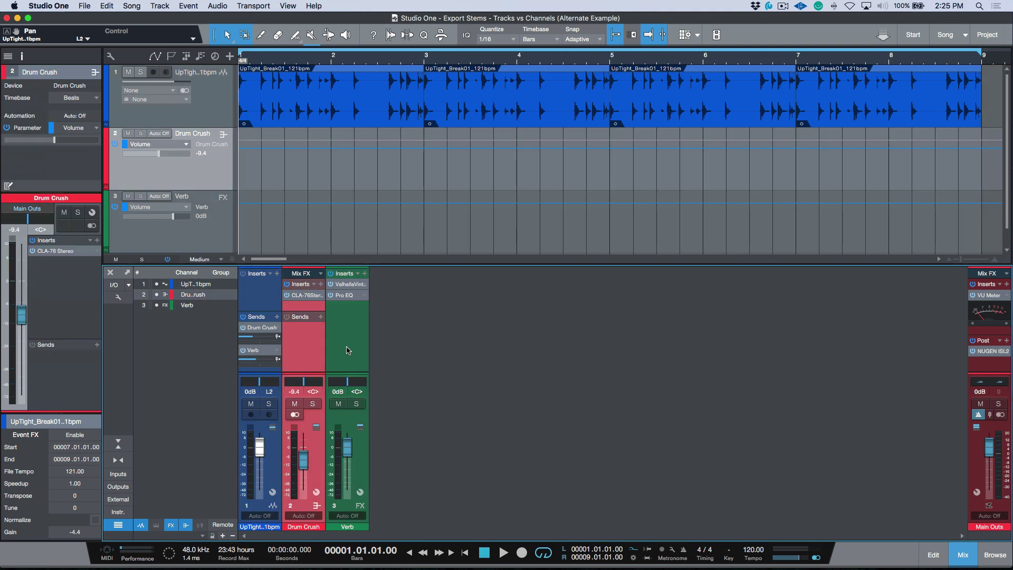
{"action": "left_click", "coordinate": [347, 350]}
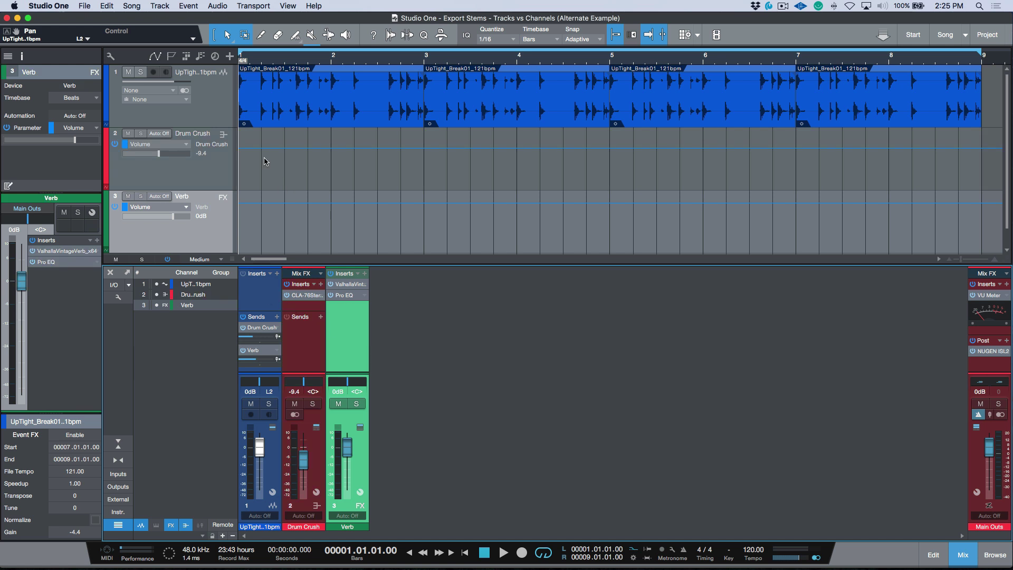
{"action": "left_click", "coordinate": [219, 105]}
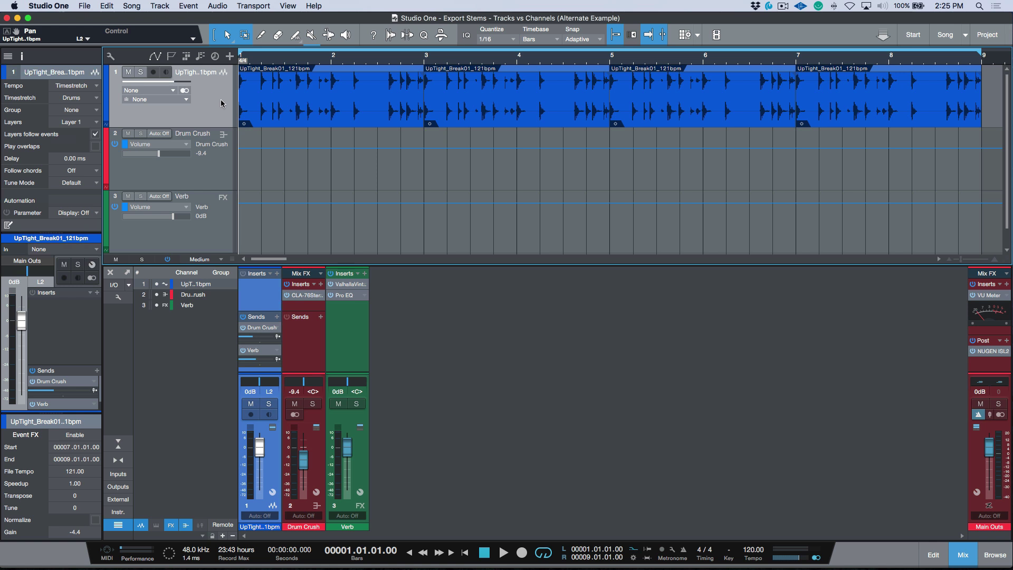